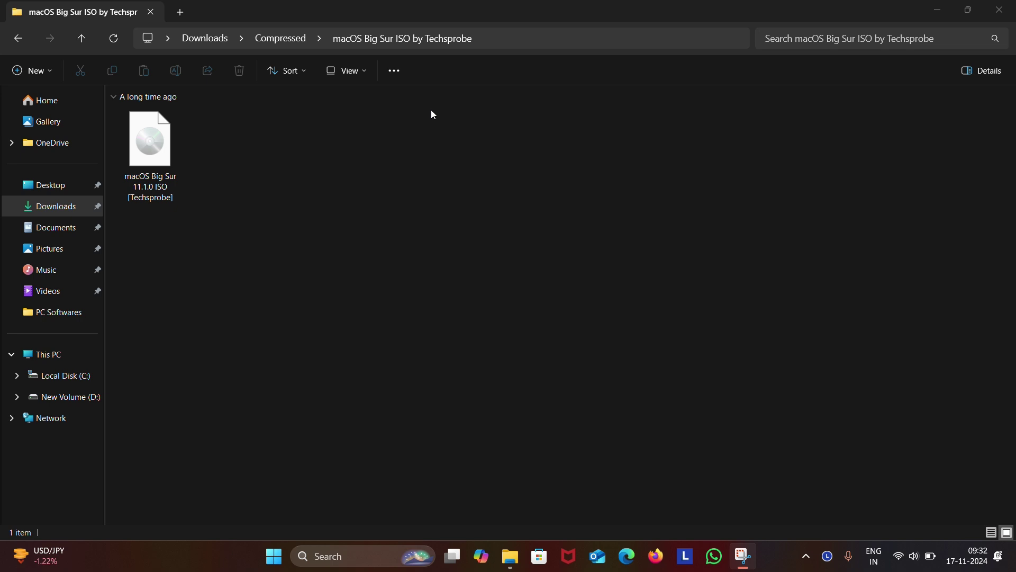
drag(248, 187, 159, 182)
click(243, 192)
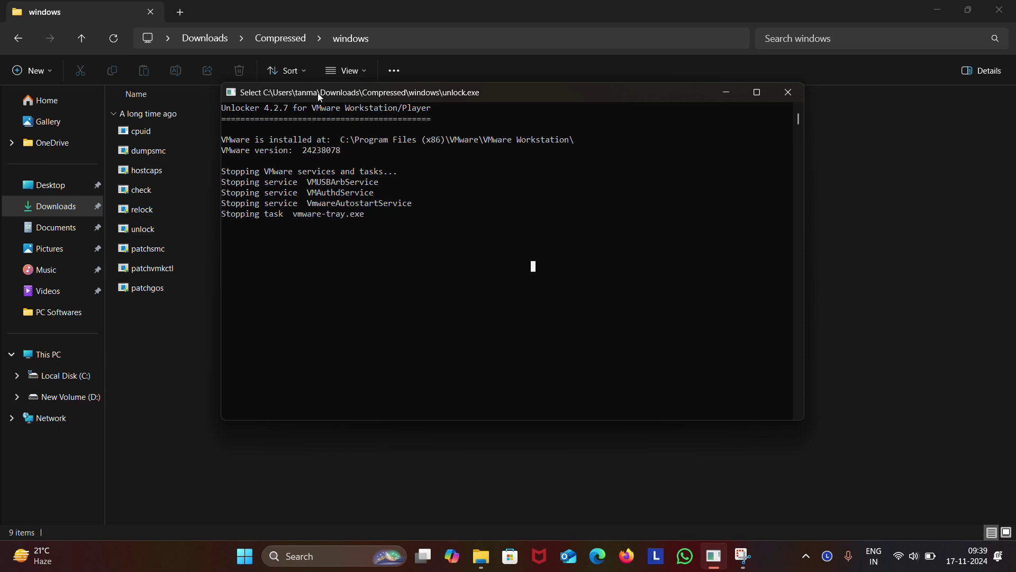
- Run the unlock application in the windows folder as administrator and bring its console window into view
drag(324, 95, 556, 128)
click(148, 230)
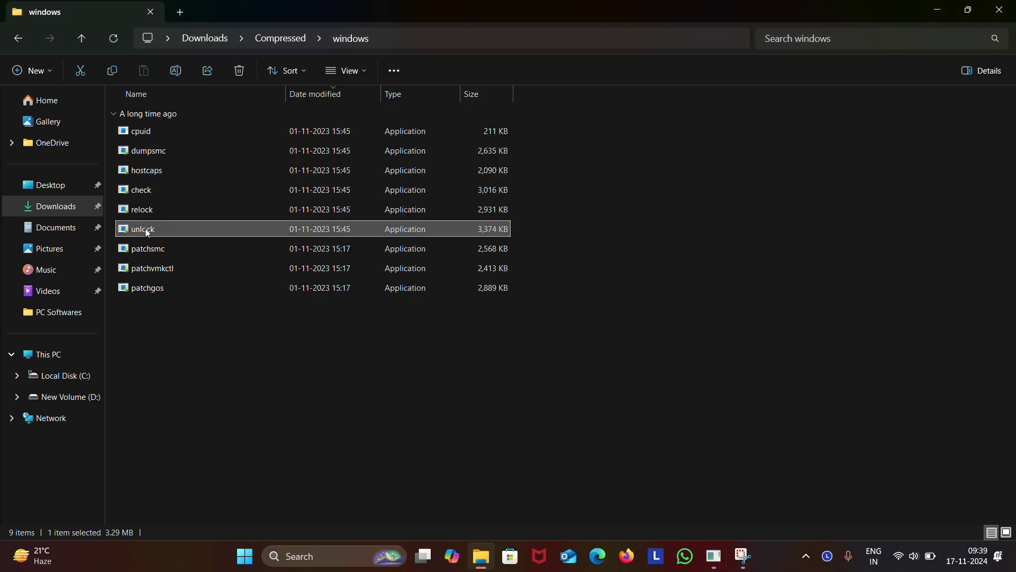
right_click(147, 232)
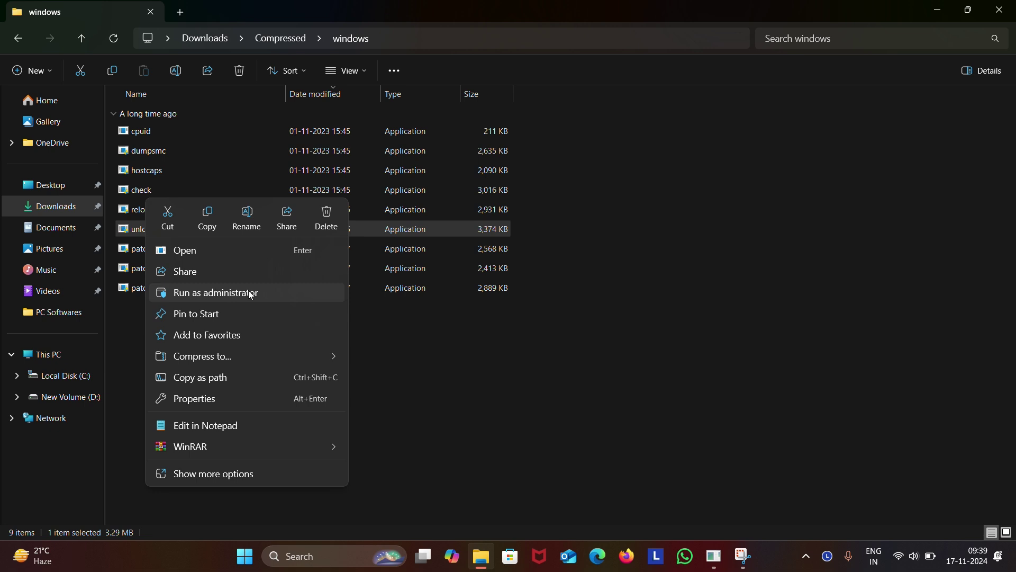
click(252, 293)
click(714, 554)
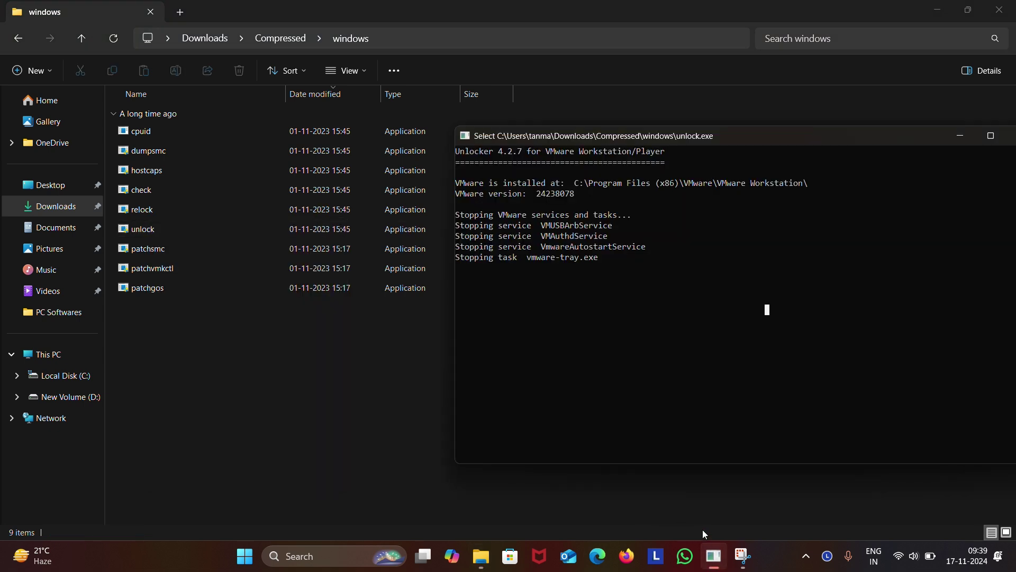
drag(575, 136, 300, 107)
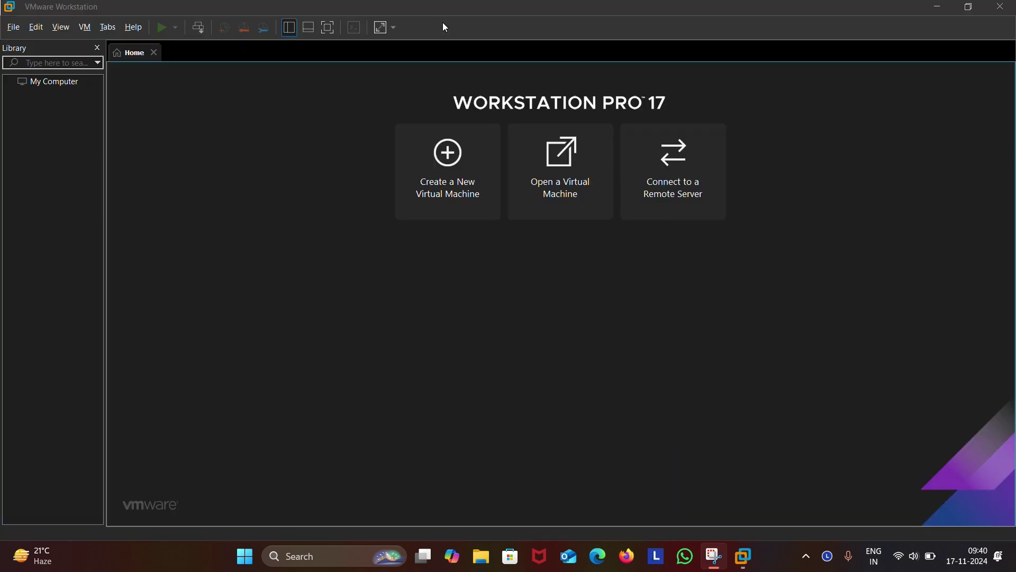
- Start a new typical virtual machine and choose macOS Big Sur 11.1.0 ISO [Techsprobe] as its installer disc image
click(465, 207)
click(467, 211)
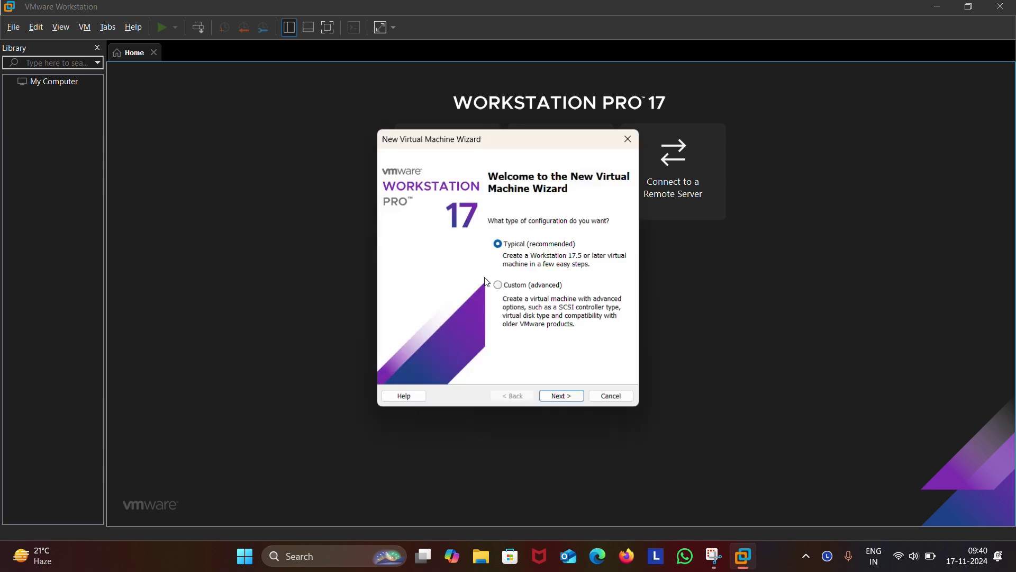
click(569, 402)
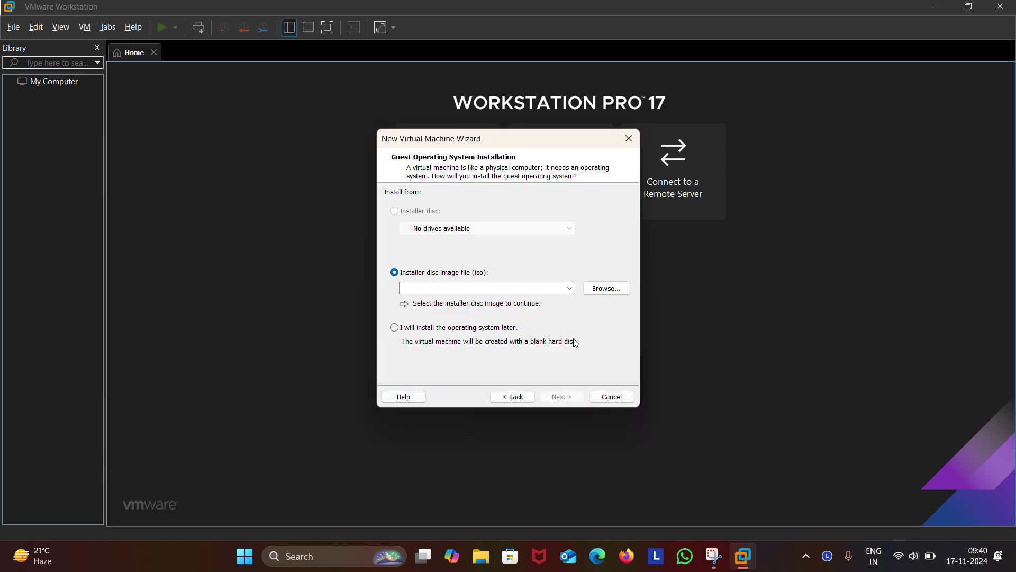
click(602, 290)
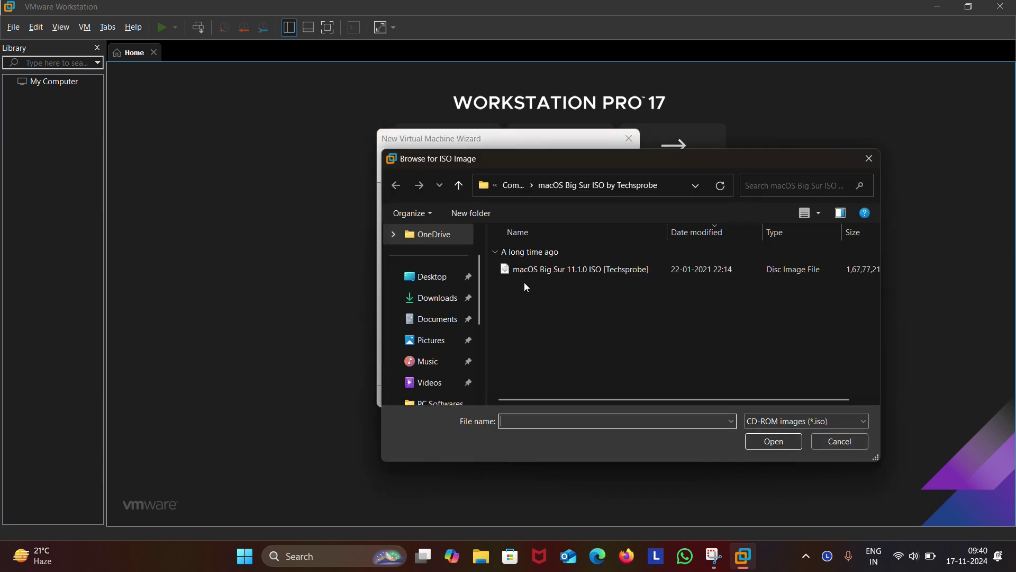
double_click(526, 267)
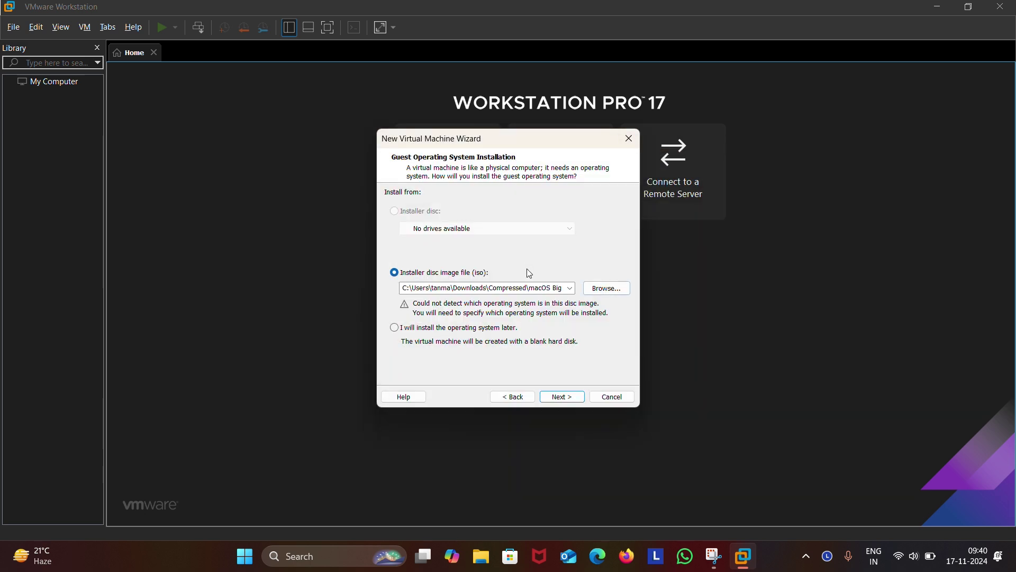
click(564, 393)
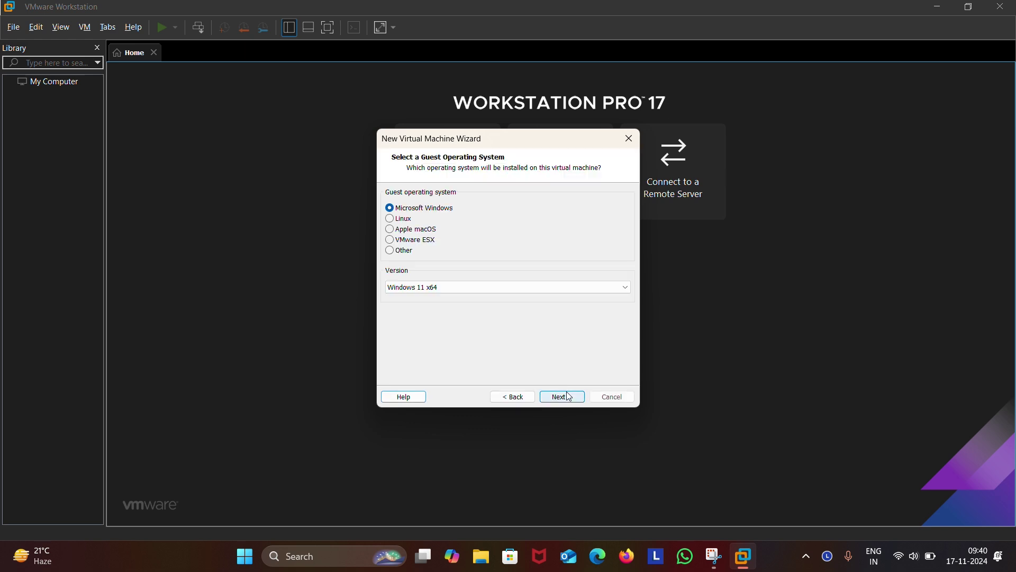
- Set the guest operating system to Apple macOS with version macOS 11
click(413, 231)
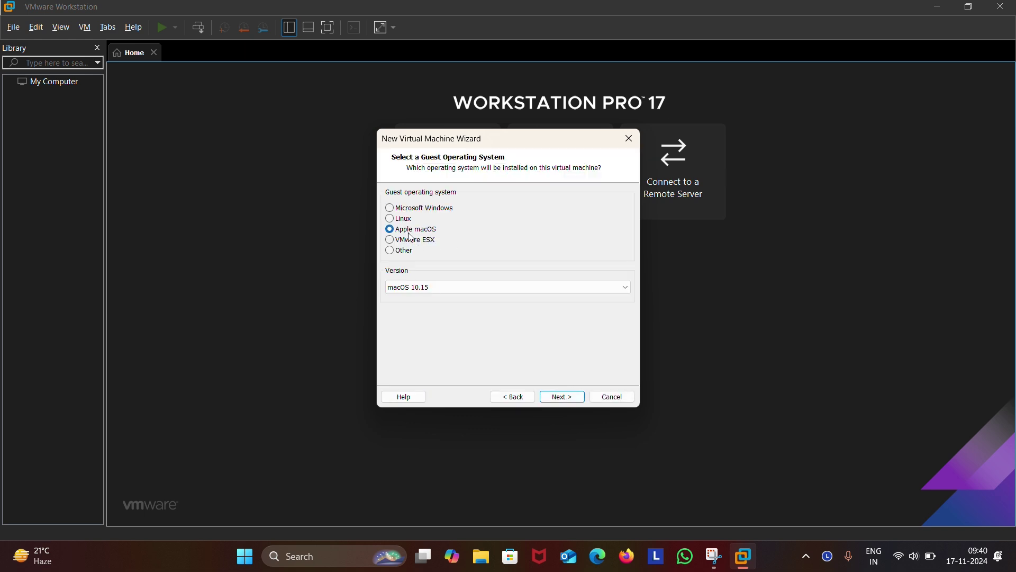
click(418, 288)
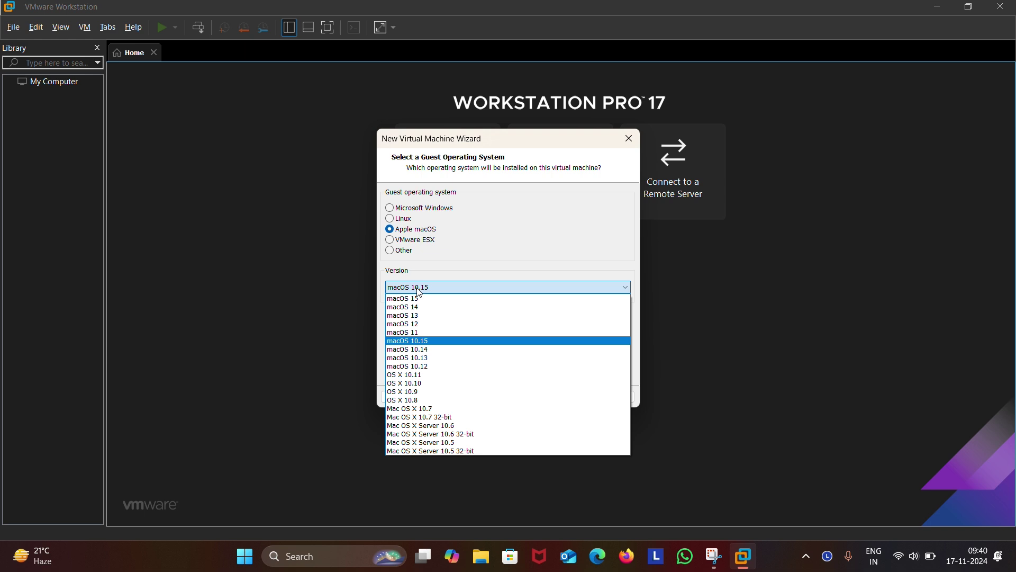
click(424, 332)
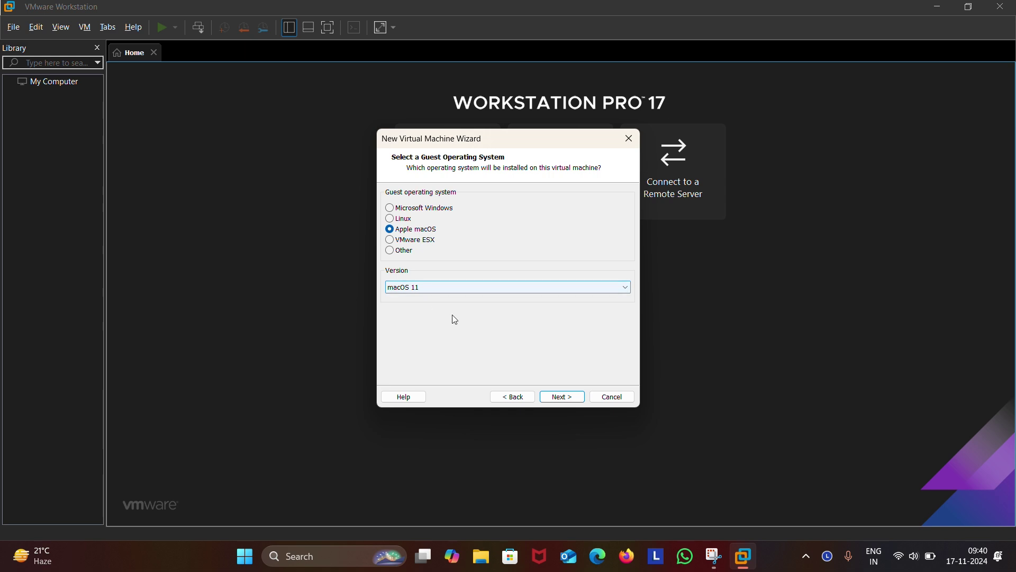
click(460, 287)
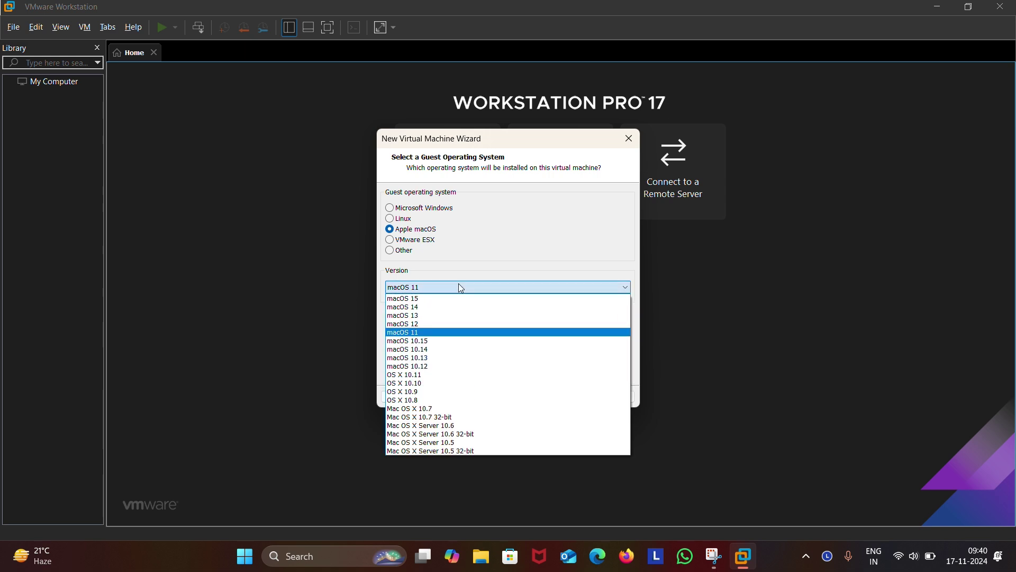
click(460, 287)
click(564, 397)
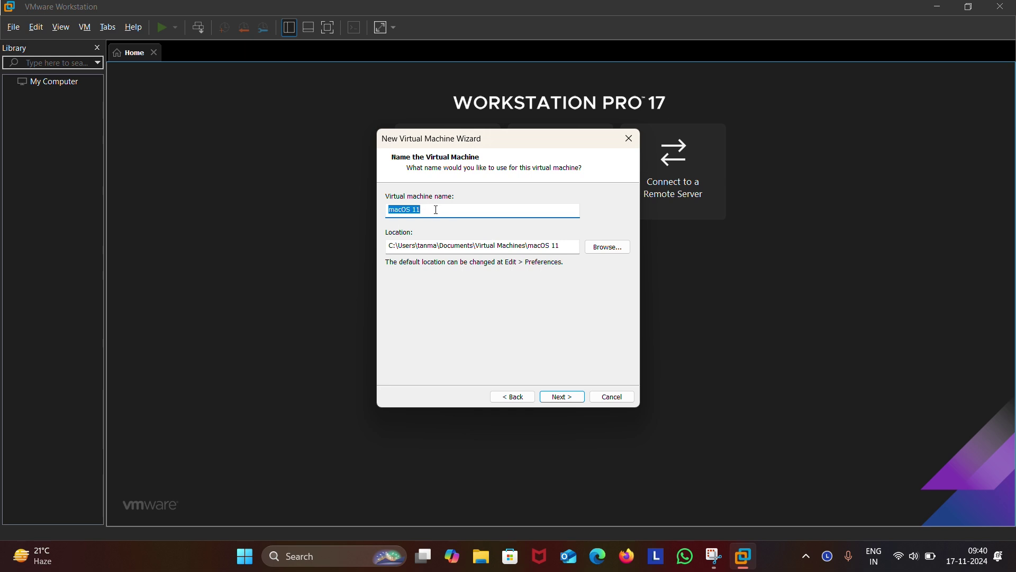
- Name the virtual machine "macOS big sur"
click(436, 210)
key(BackSpace)
key(BackSpace)
text(big su)
- Set the virtual machine's location to a new folder named "macos" on New Volume (D:)
click(601, 249)
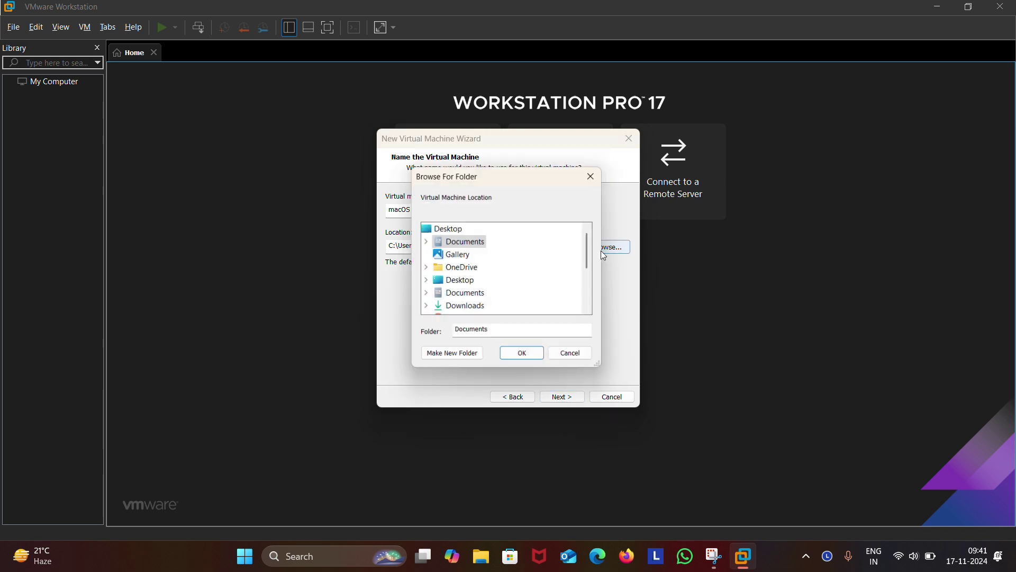
scroll(487, 281, down, 1)
scroll(475, 293, down, 1)
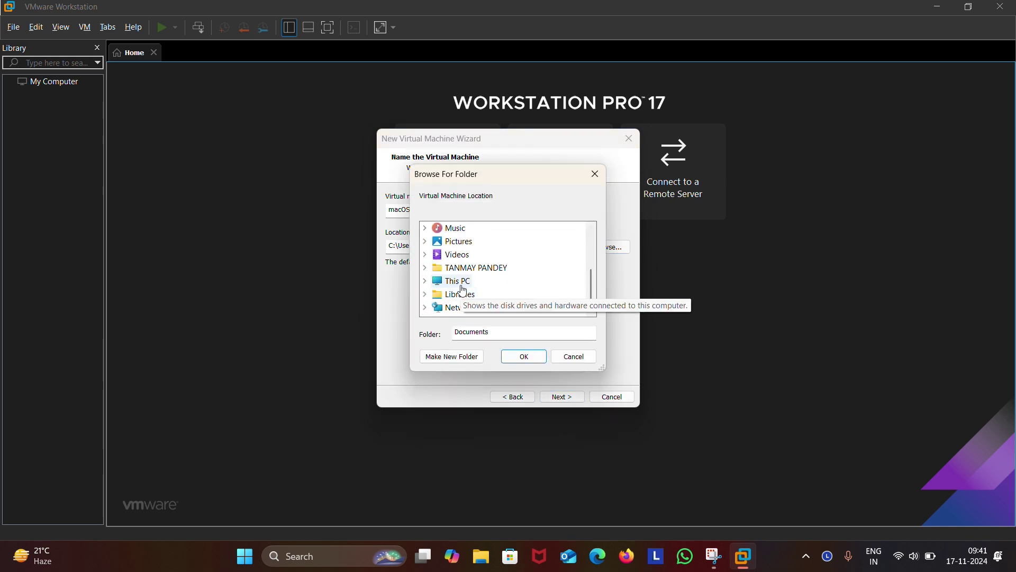
click(458, 281)
click(474, 308)
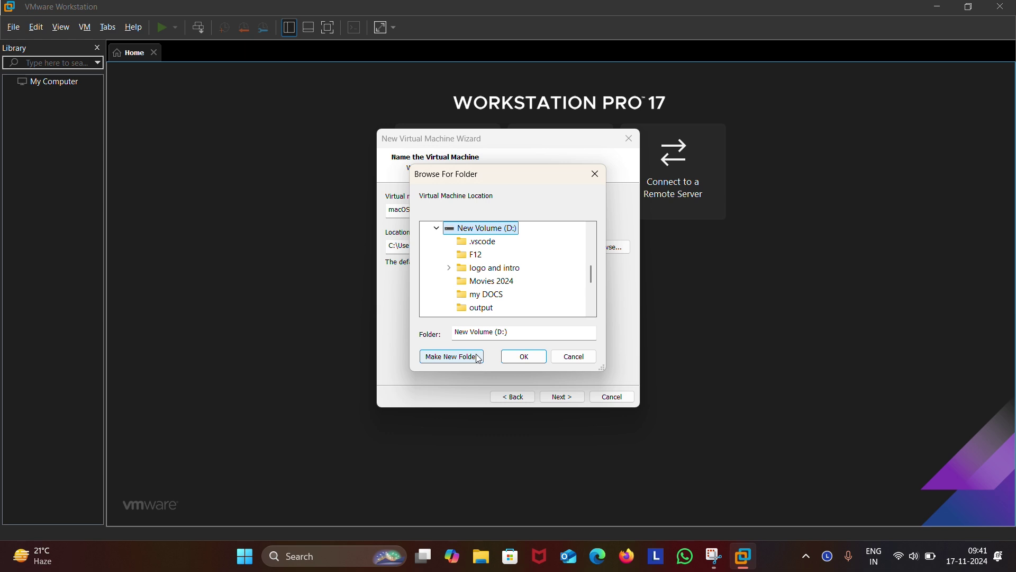
click(478, 356)
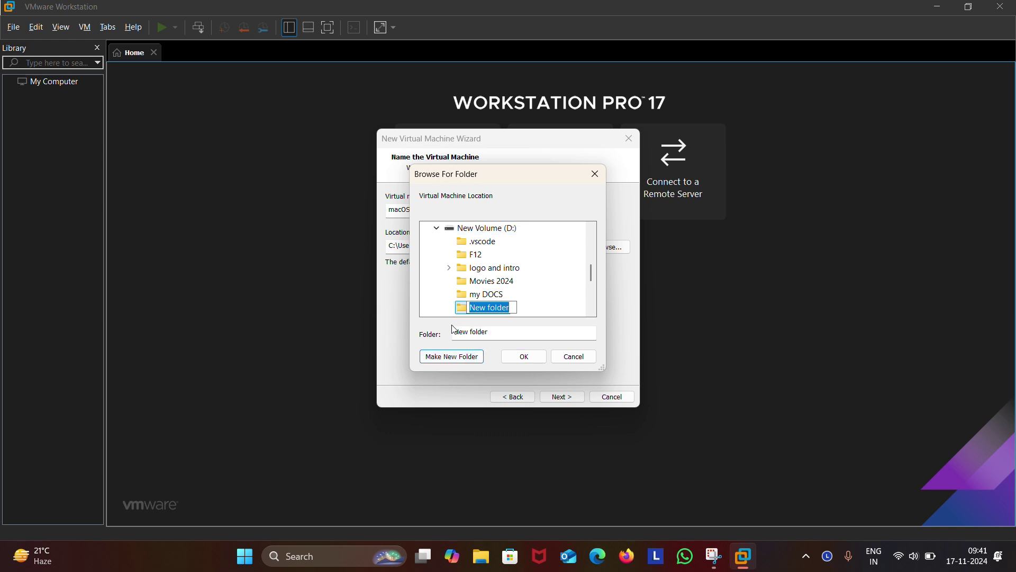
text(macosd)
key(BackSpace)
key(Return)
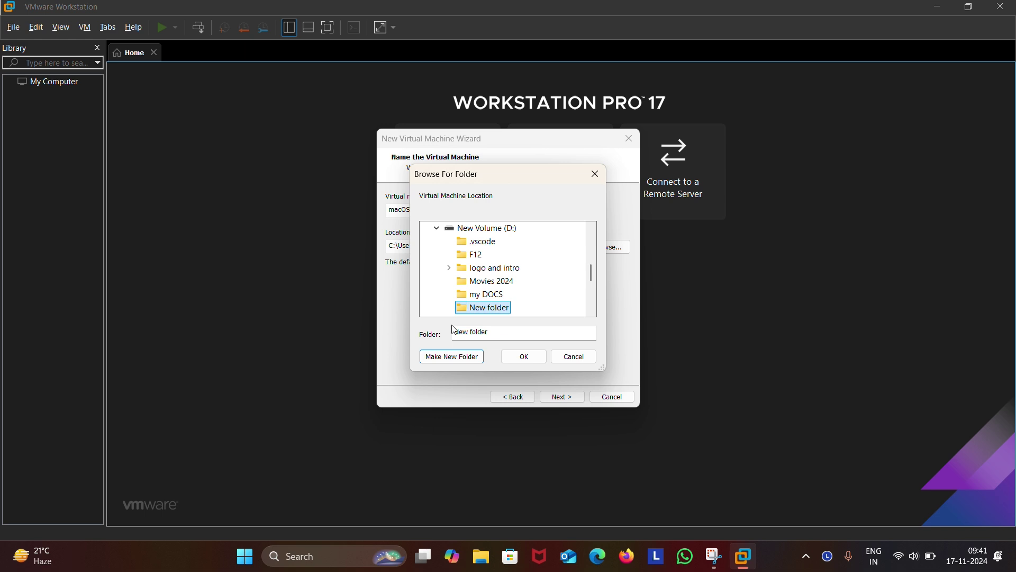
click(521, 357)
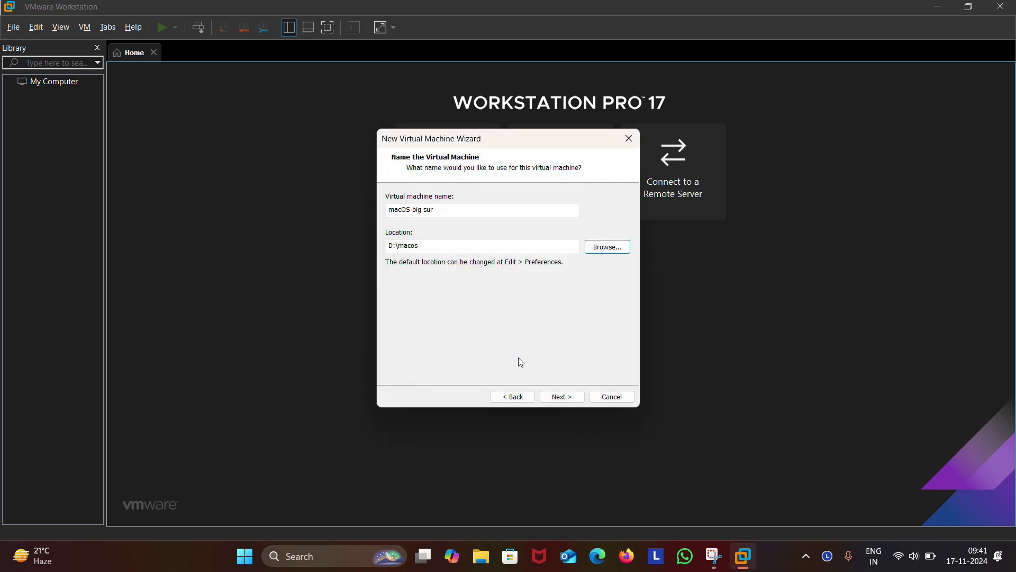
click(563, 398)
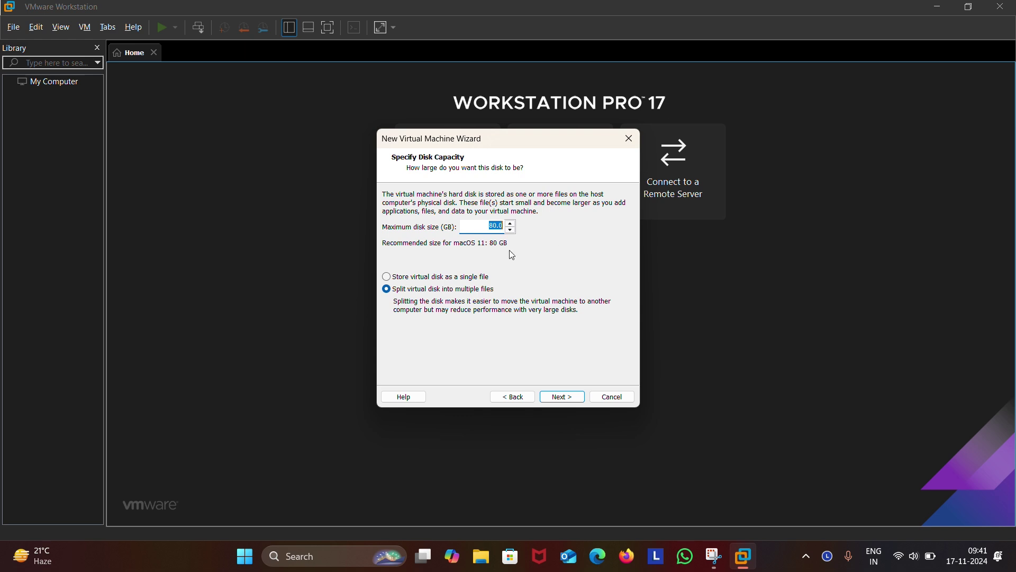
- Check the free space on the computer's drives and accept an 80 GB virtual disk split into multiple files
click(480, 555)
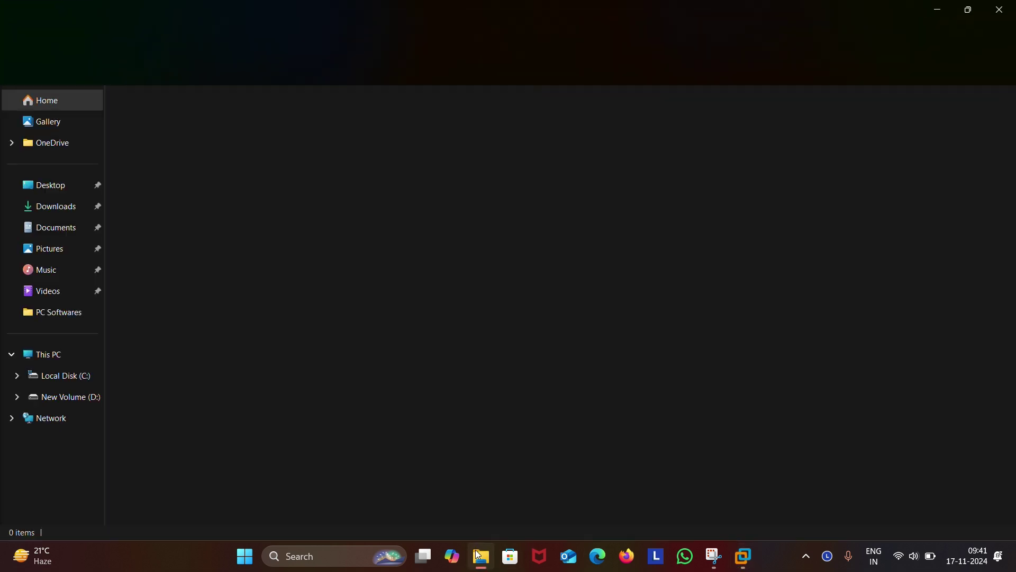
click(71, 356)
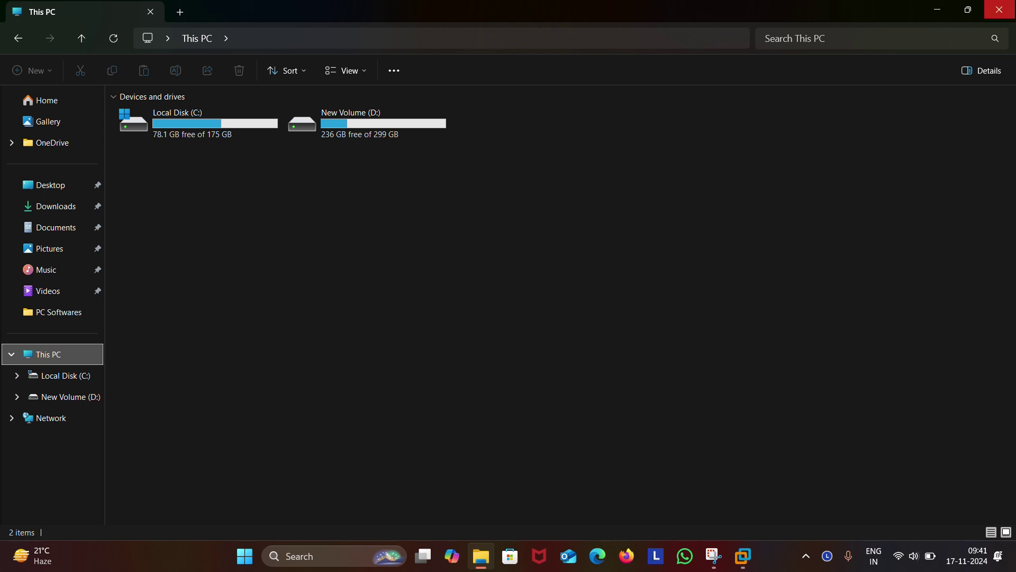
click(999, 10)
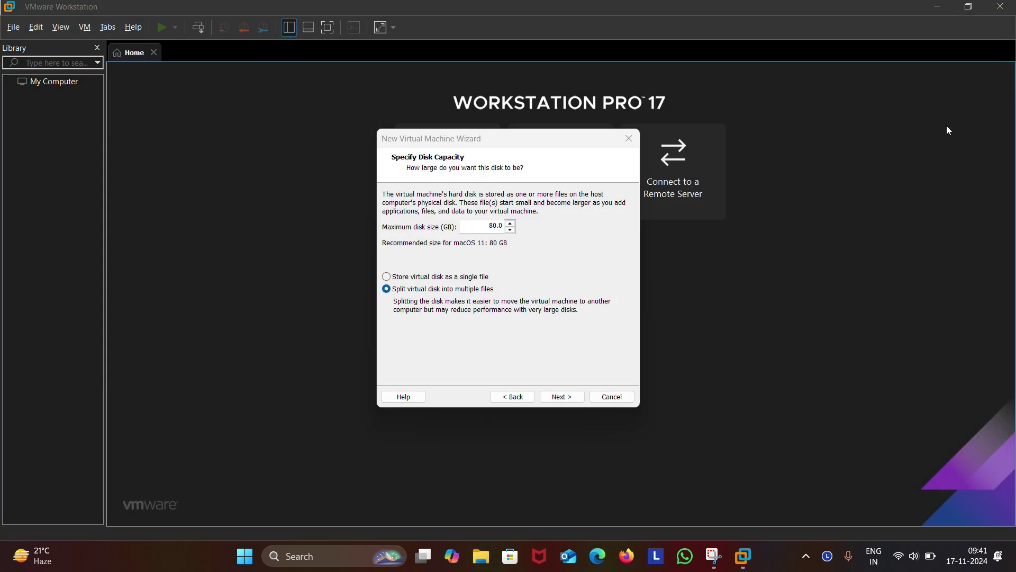
click(558, 398)
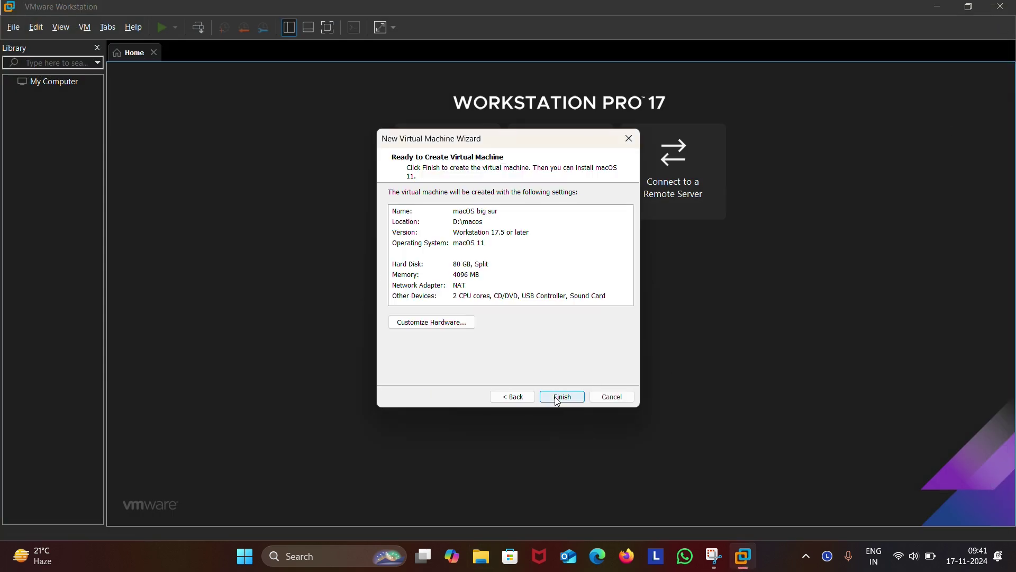
- Customize the hardware with one processor, virtualized Intel VT-x/EPT or AMD-V/RVI and virtualized CPU performance counters, and create the virtual machine
click(470, 325)
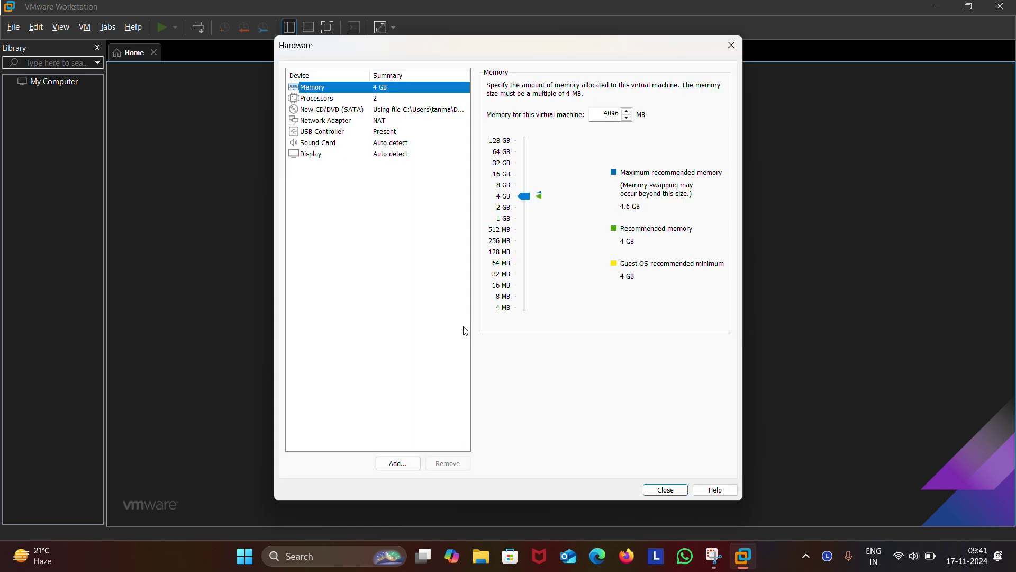
click(378, 100)
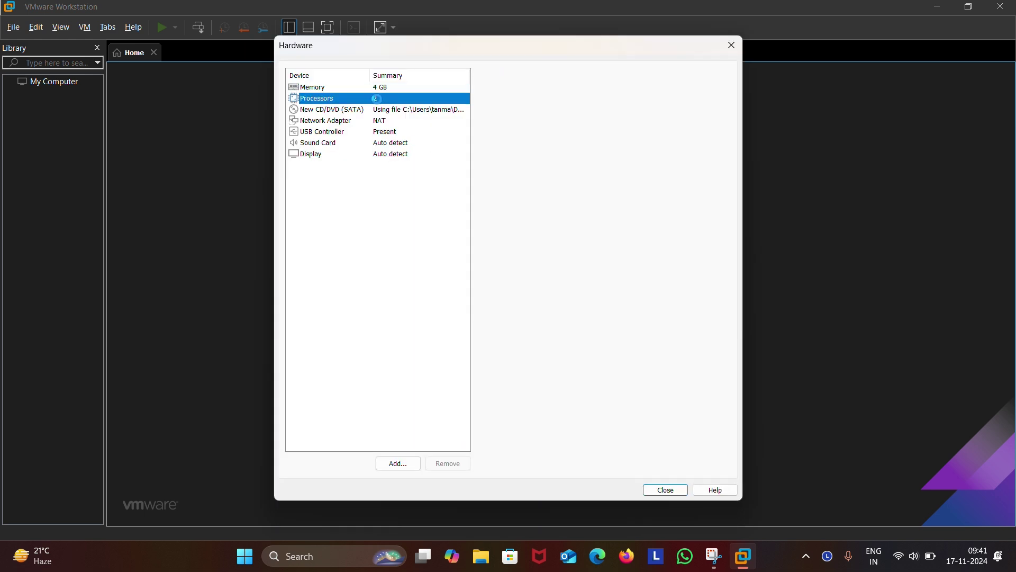
click(607, 90)
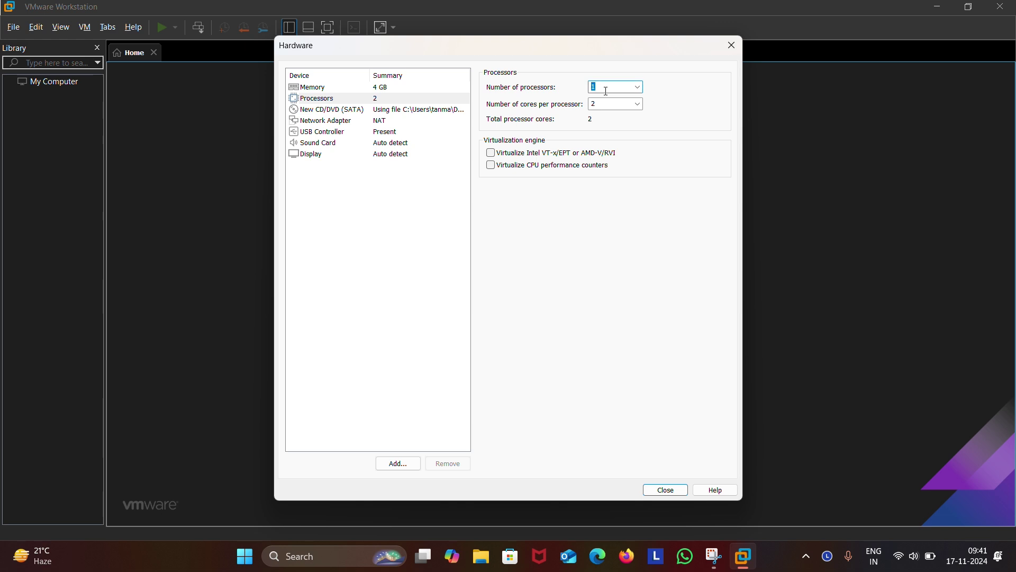
text(2)
click(607, 91)
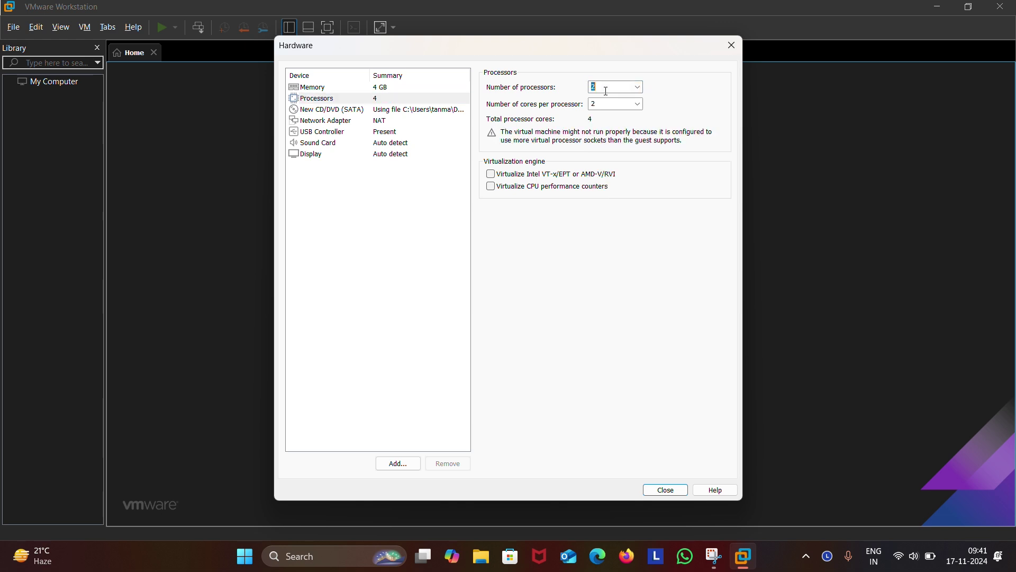
text(1)
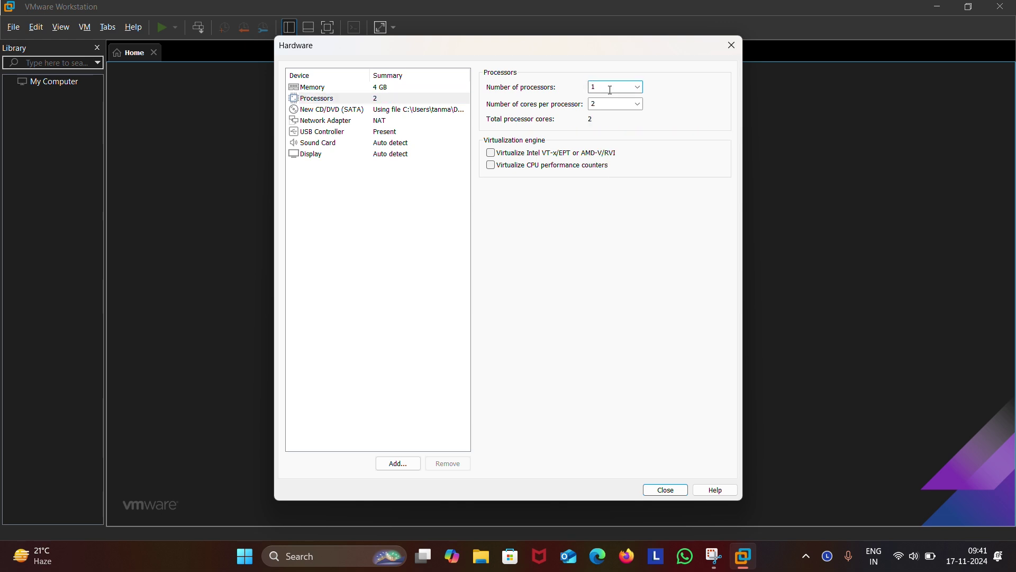
click(491, 153)
click(491, 165)
click(662, 490)
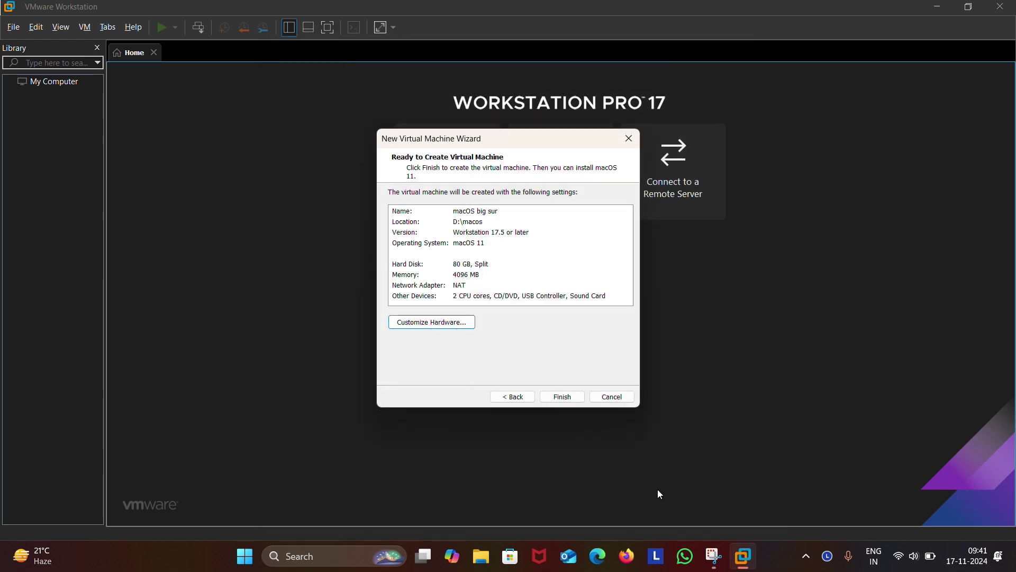
click(563, 400)
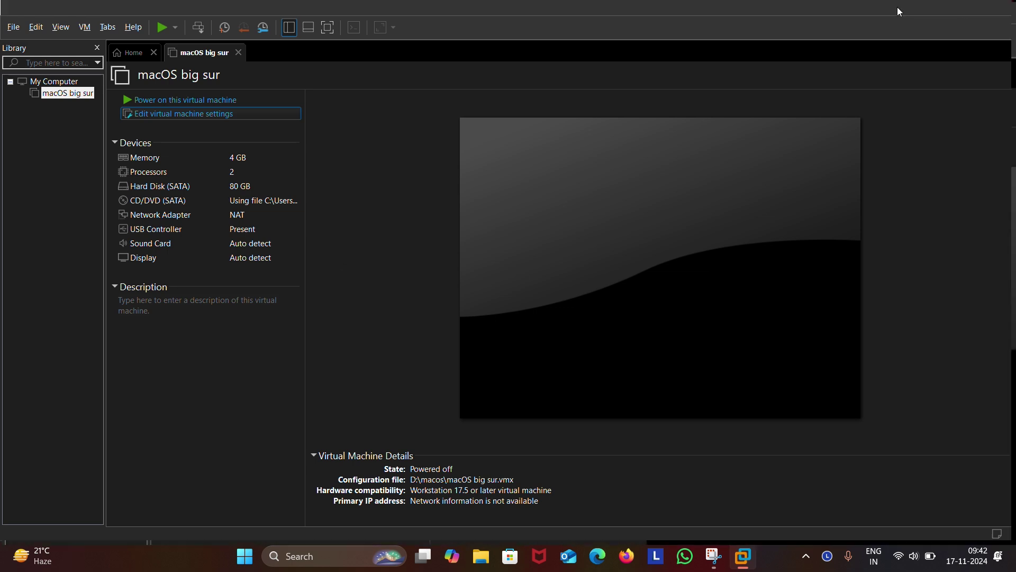
- Power on the macOS big sur virtual machine and permanently dismiss the side channel mitigations hint
click(971, 10)
click(465, 320)
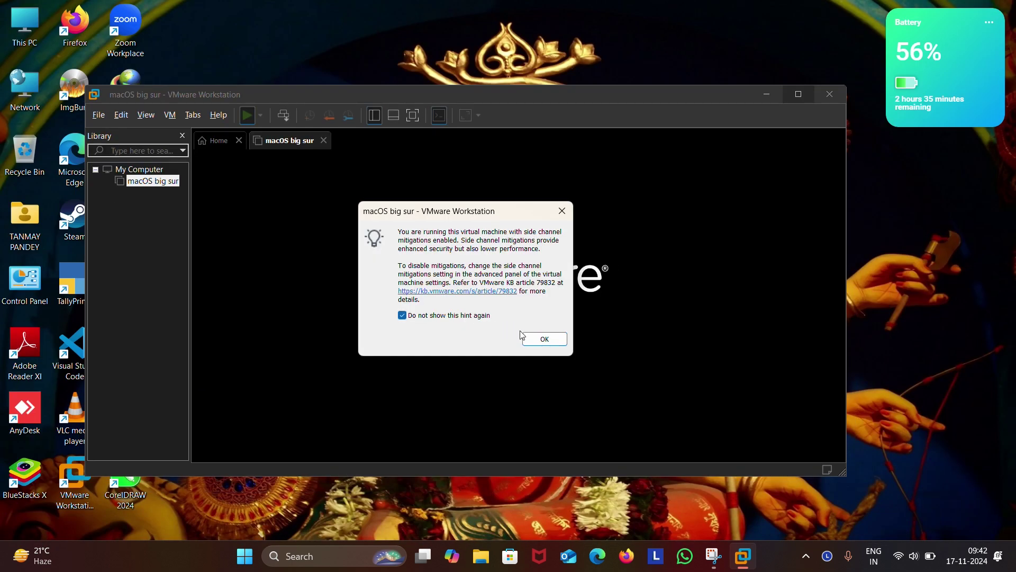
click(539, 339)
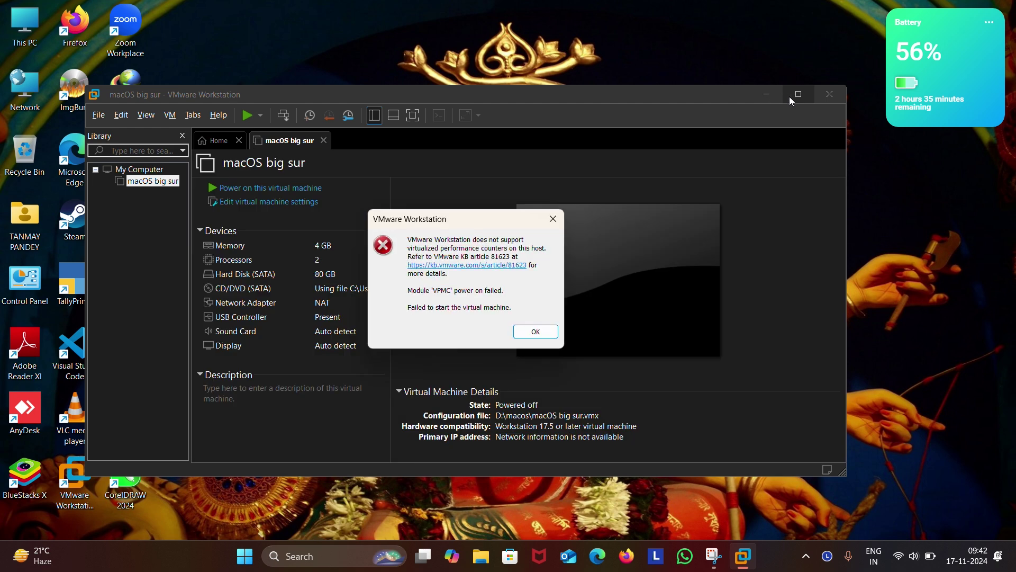
- Close the error about virtualized performance counters and maximize the virtual machine window
click(793, 98)
click(531, 333)
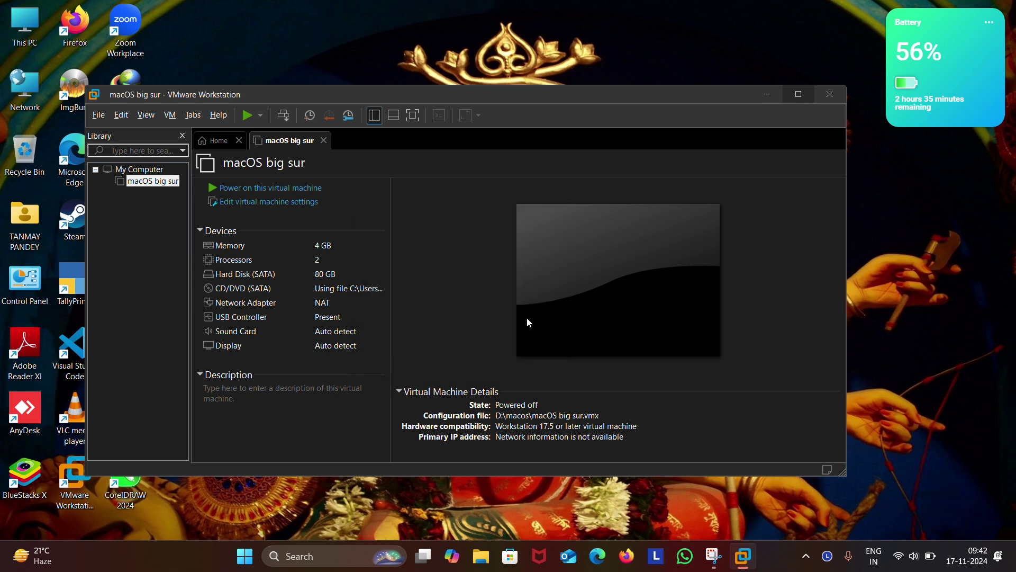
double_click(548, 93)
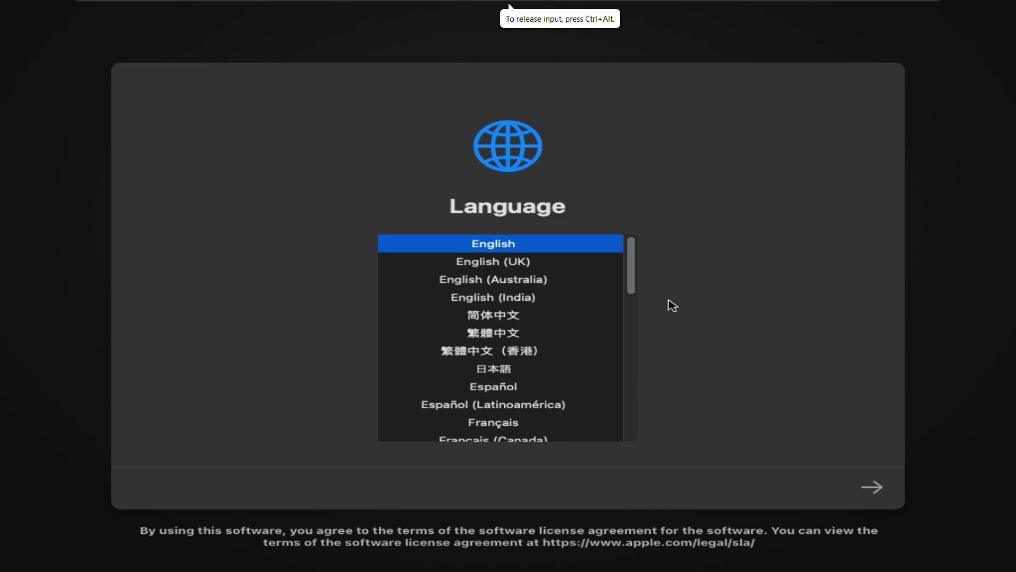
- Accept English as the installer language and open Disk Utility from the recovery options
click(871, 485)
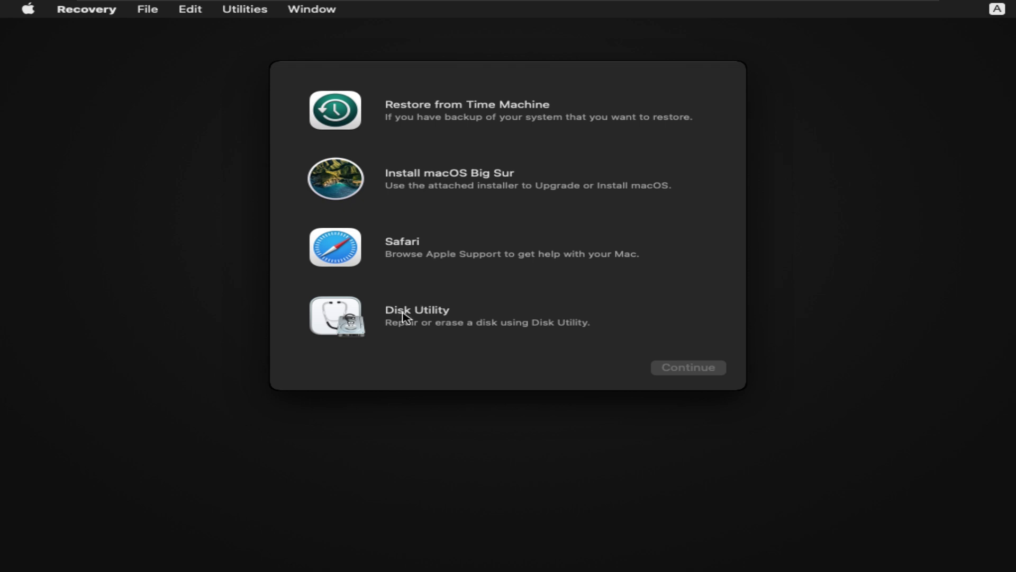
click(401, 313)
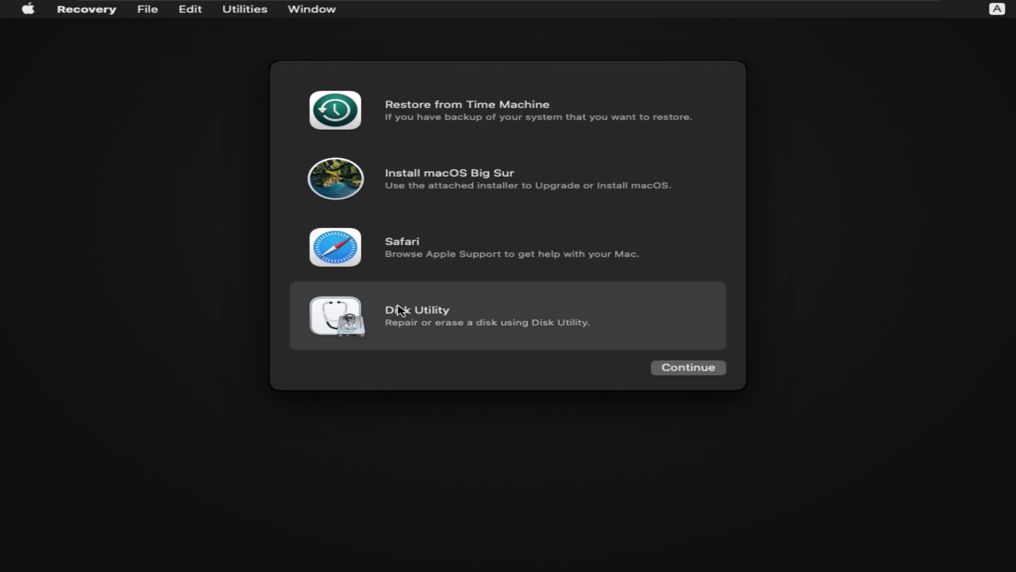
click(671, 366)
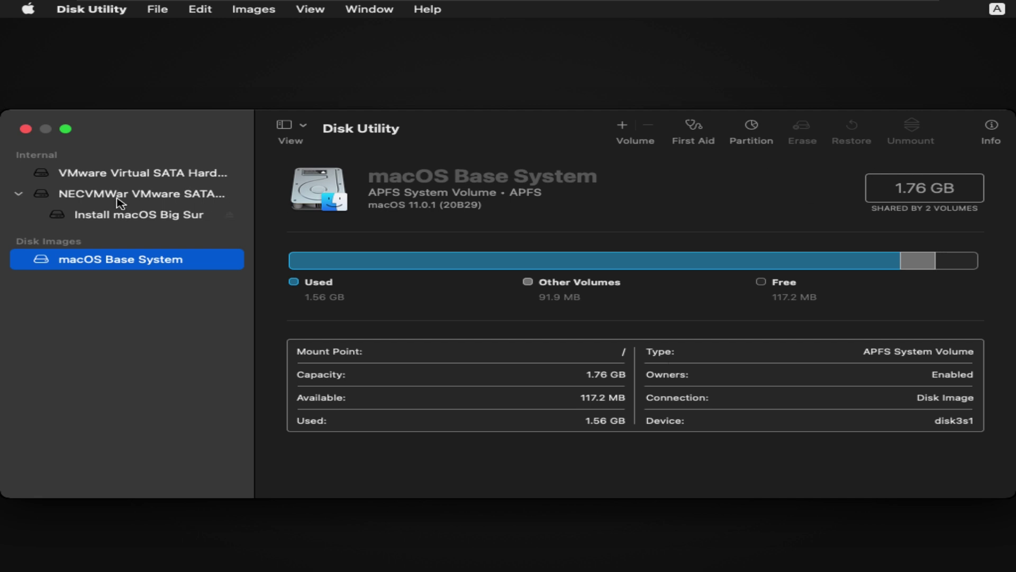
- Erase the VMware Virtual SATA Hard Drive Media with the name Untitled, APFS format and GUID Partition Map scheme
click(130, 177)
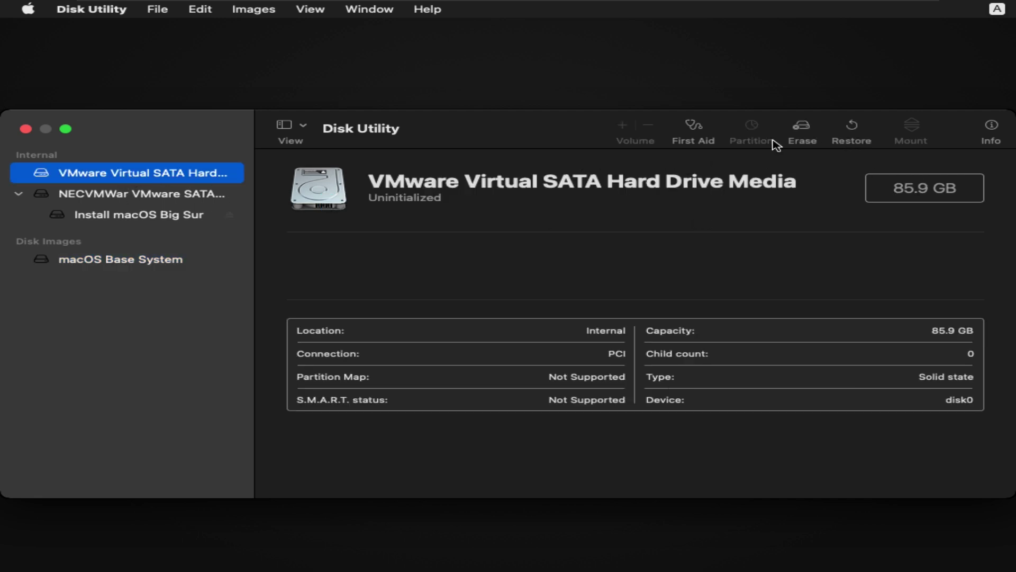
click(809, 135)
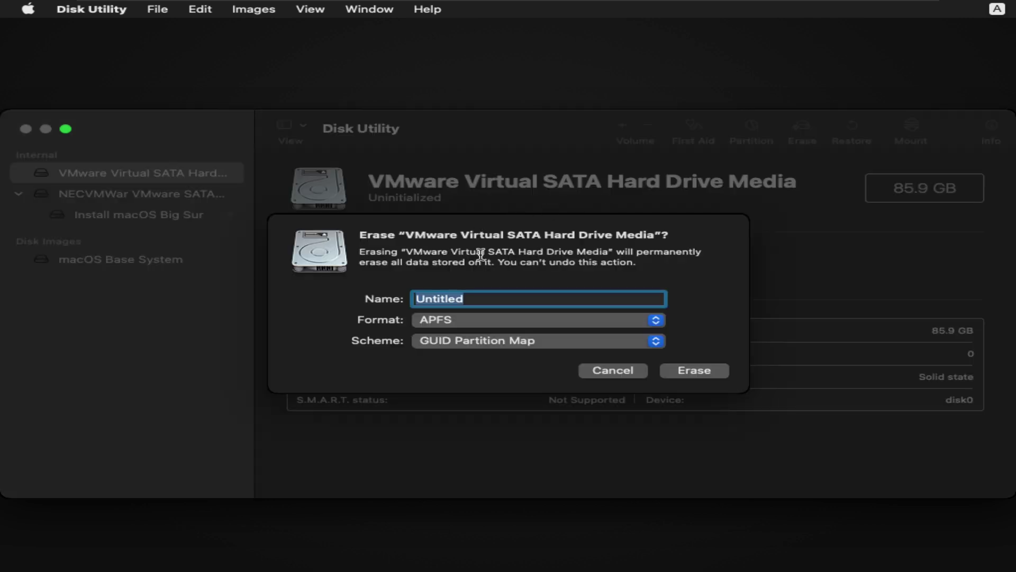
click(693, 371)
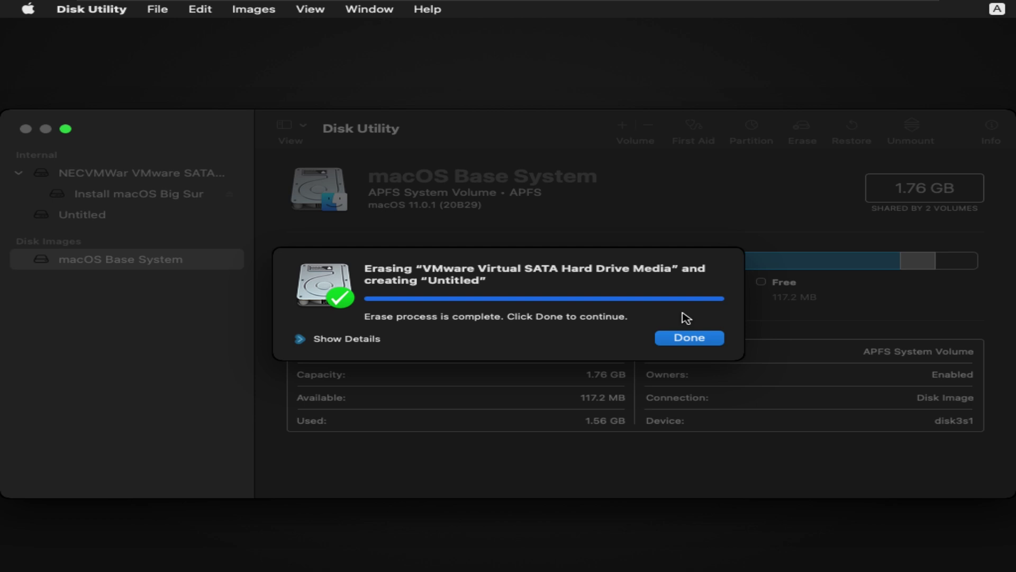
click(698, 338)
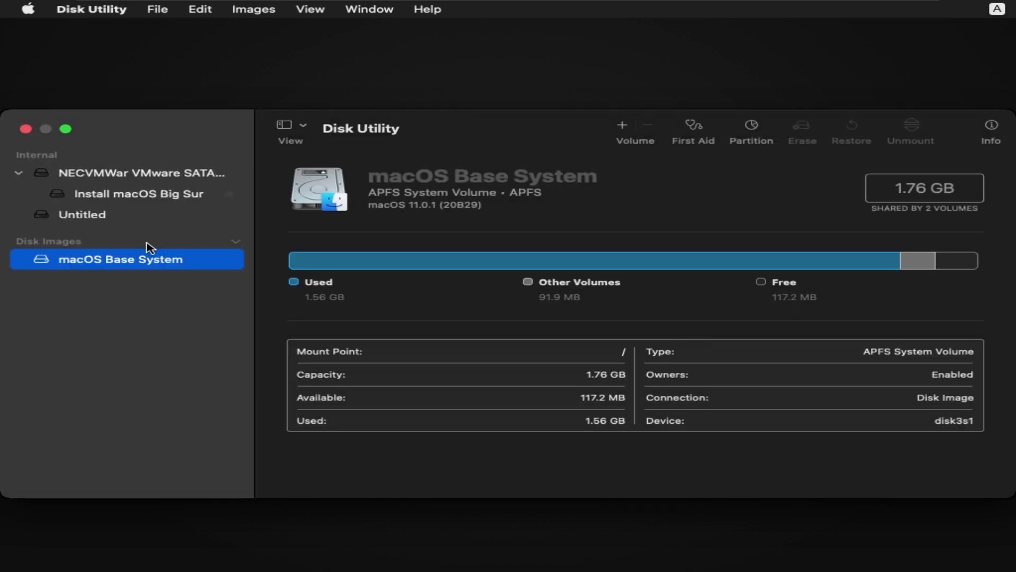
- Add a new APFS volume named "apple" to the container of the Untitled volume
click(135, 197)
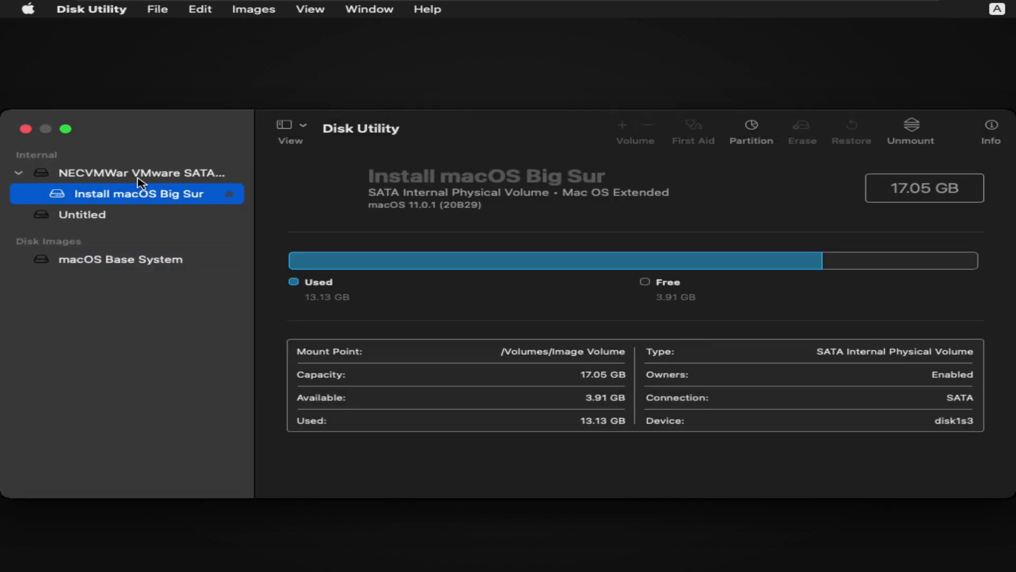
click(140, 177)
click(97, 217)
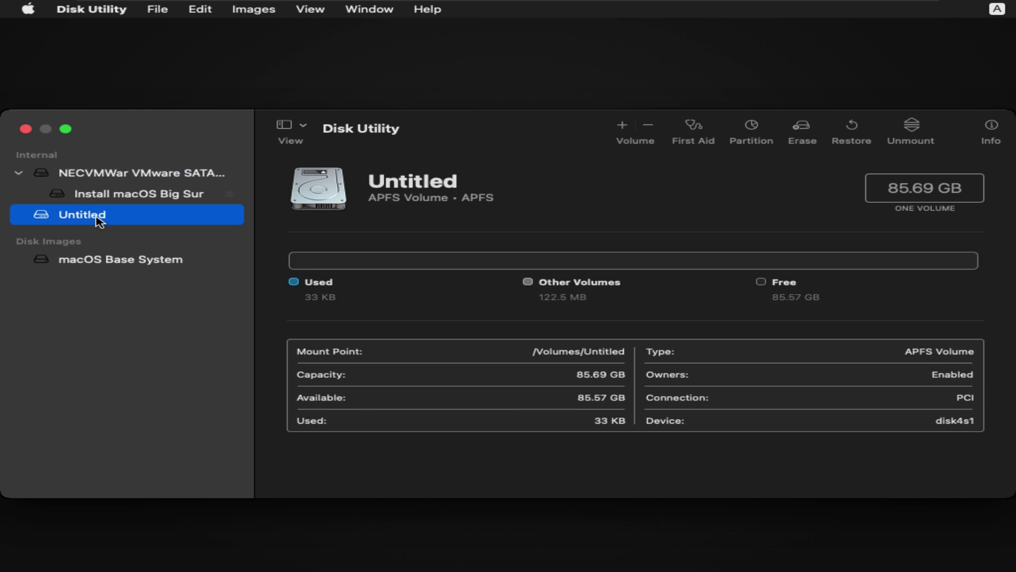
click(750, 127)
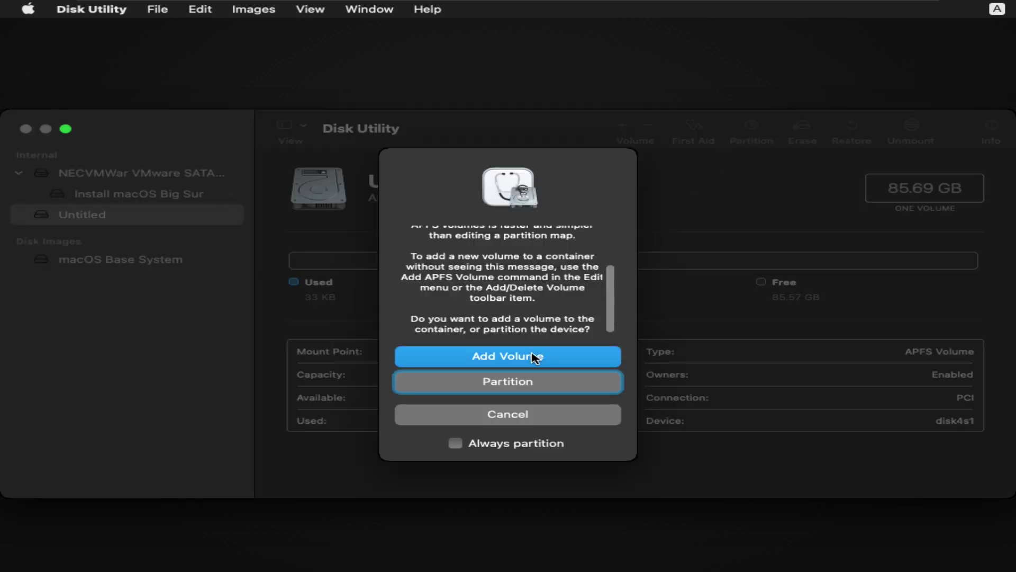
click(533, 355)
click(513, 332)
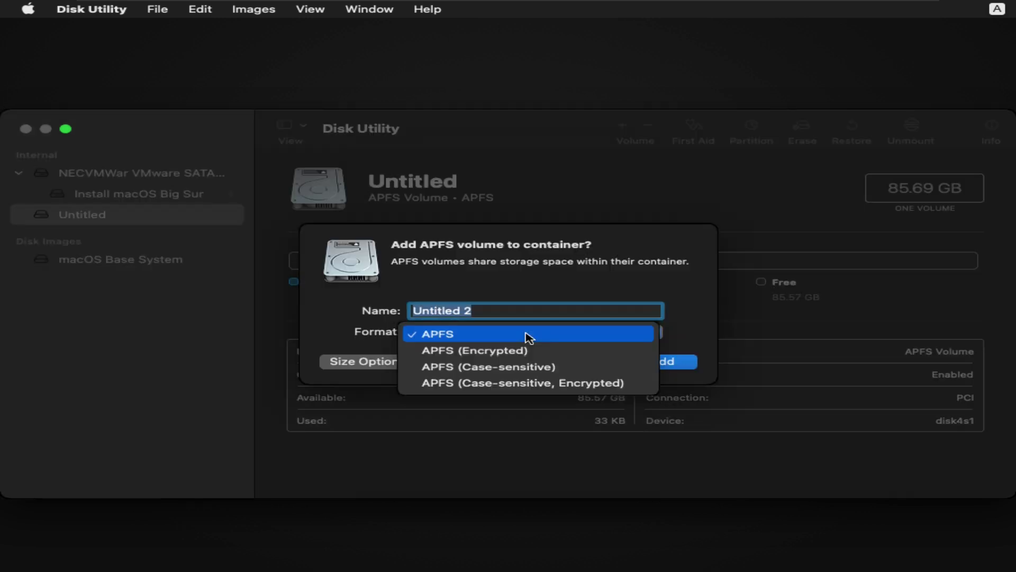
click(528, 335)
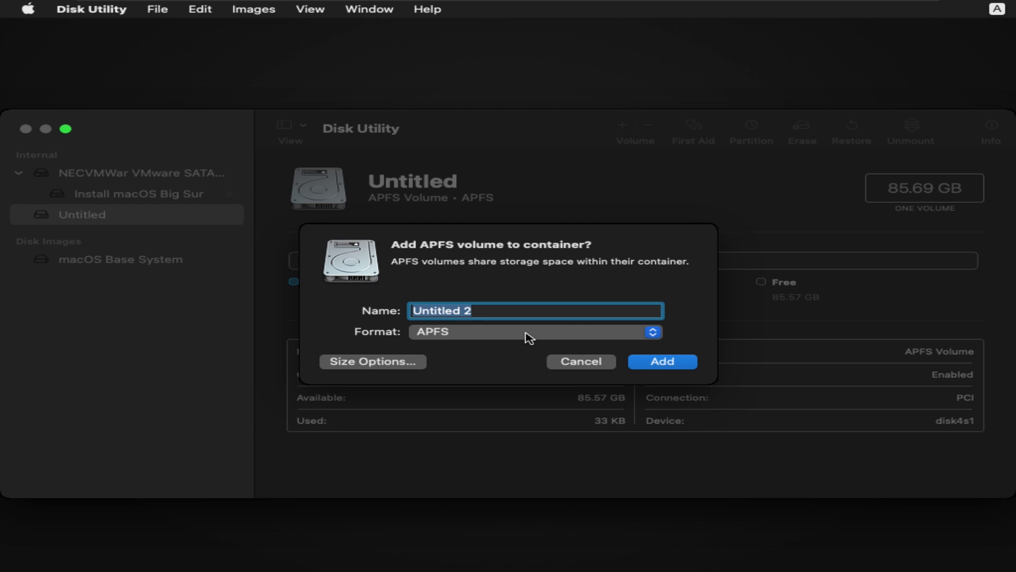
click(536, 307)
triple_click(535, 308)
text(apple)
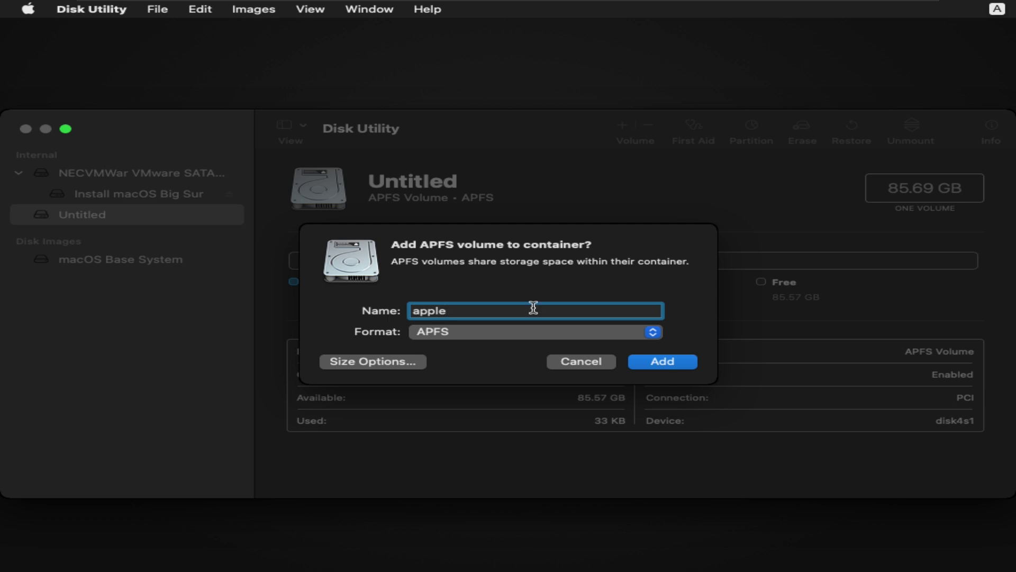
click(665, 365)
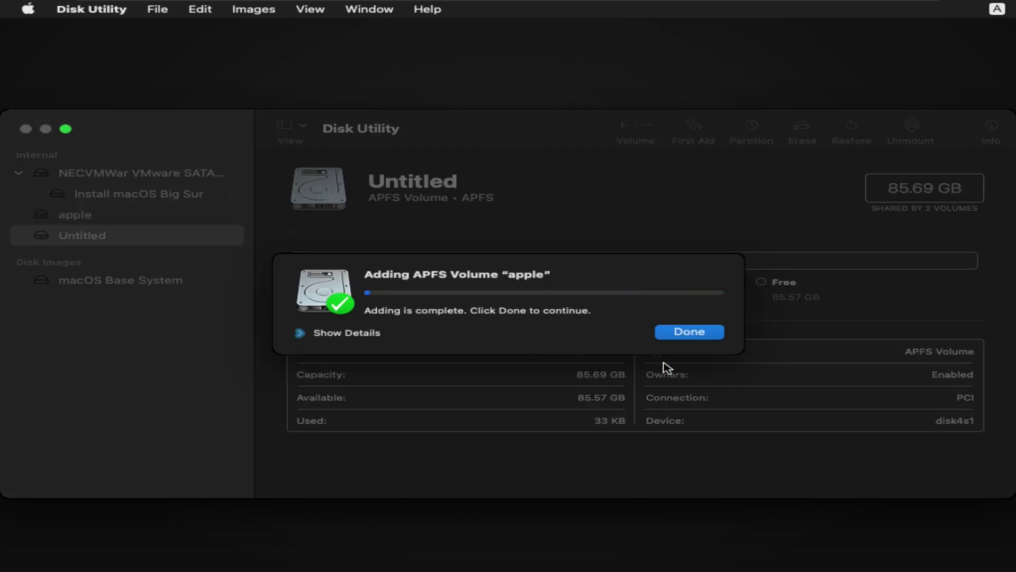
click(682, 335)
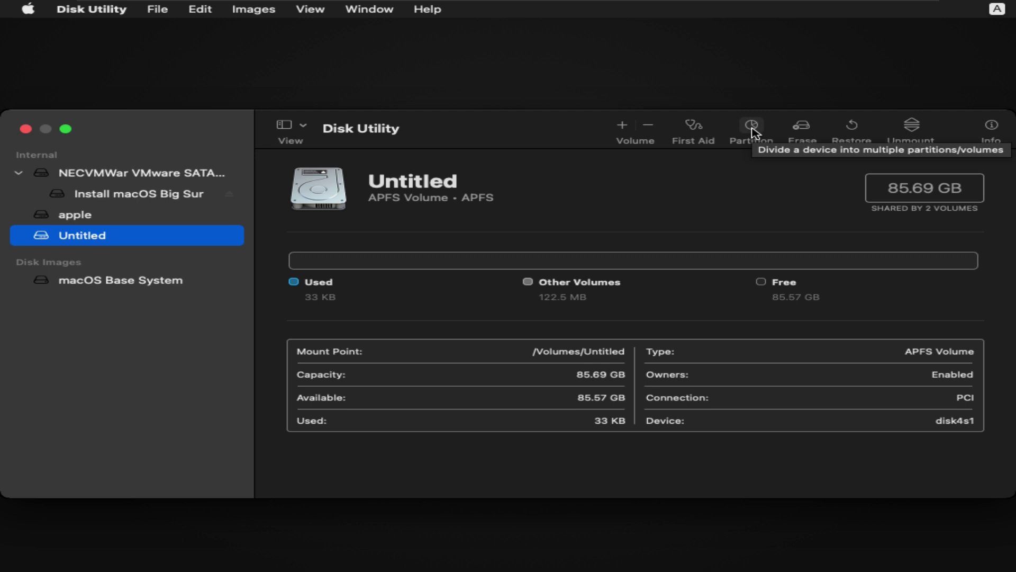
- Run First Aid on the Untitled volume and close its report
click(696, 127)
click(564, 372)
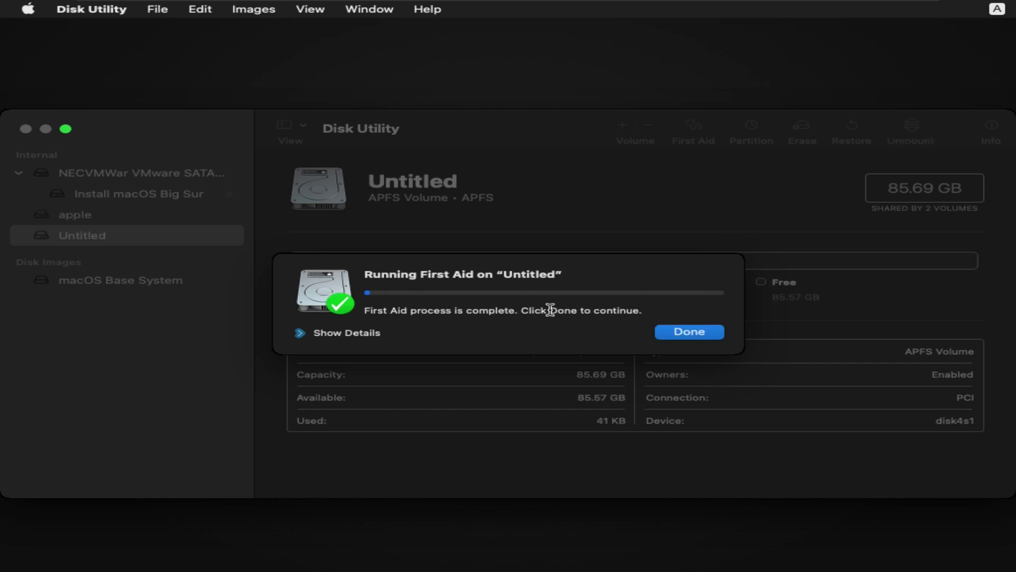
click(708, 332)
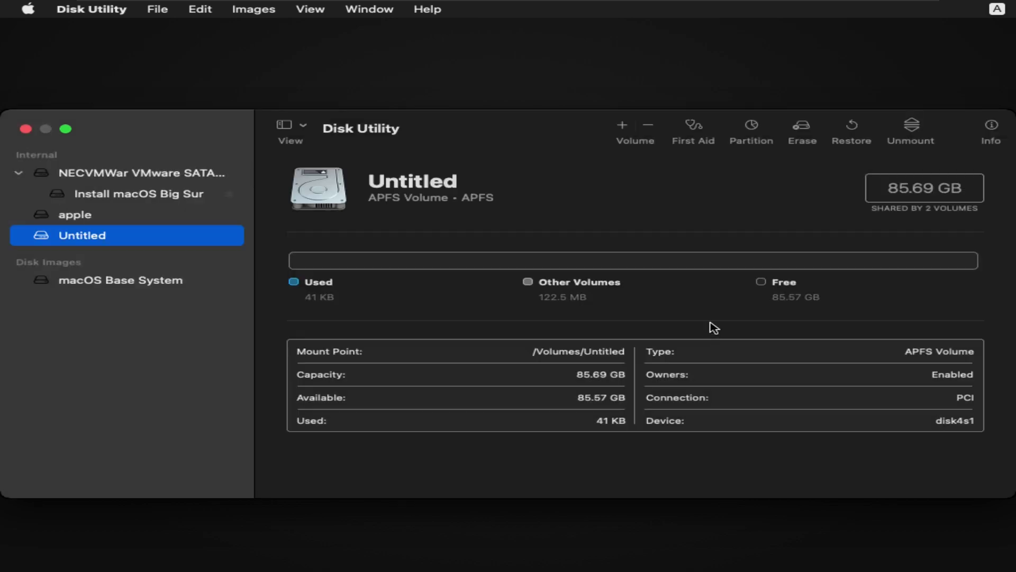
- Add another APFS volume to the container under the suggested name "Untitled 2"
click(623, 128)
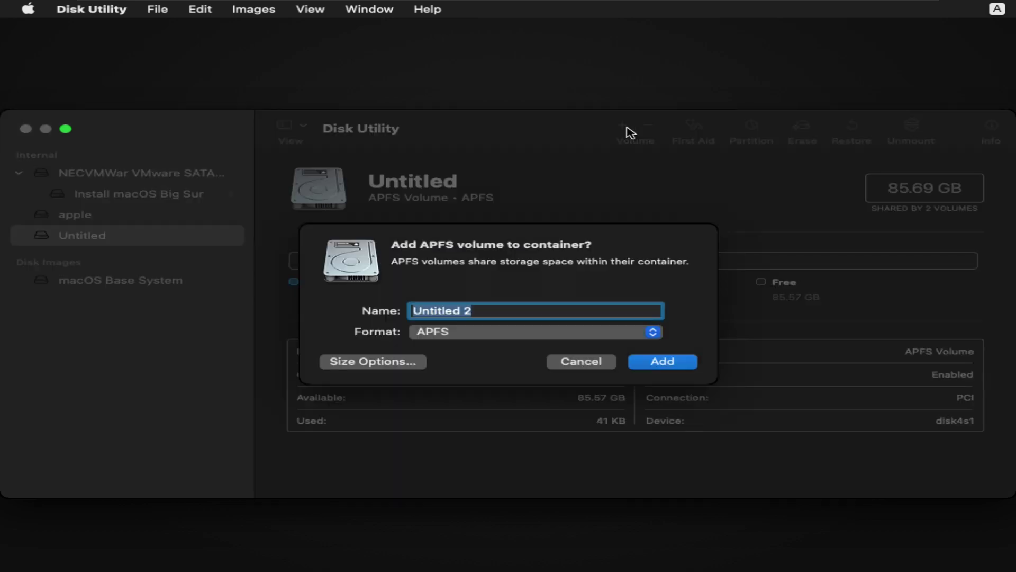
click(662, 361)
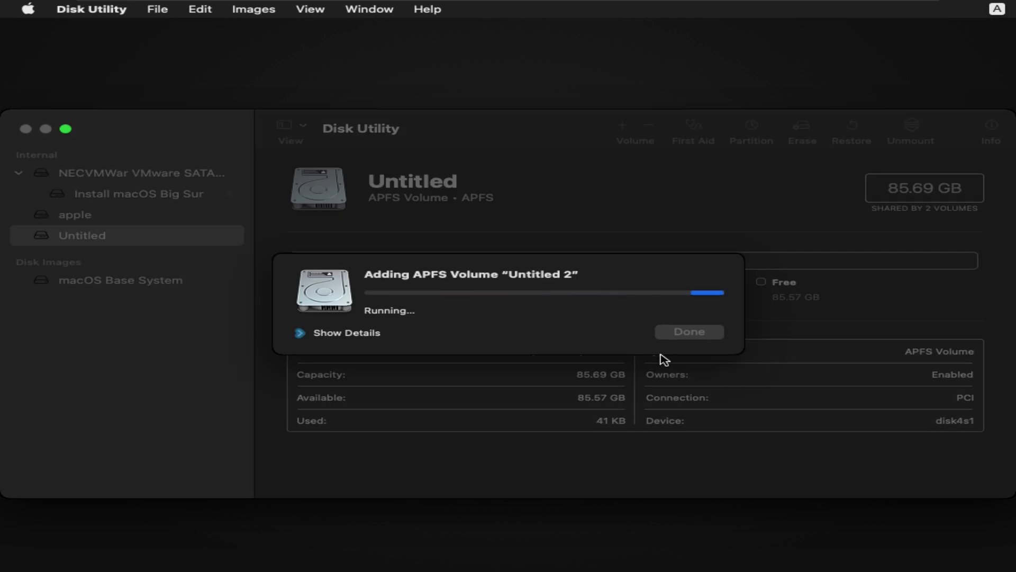
click(668, 333)
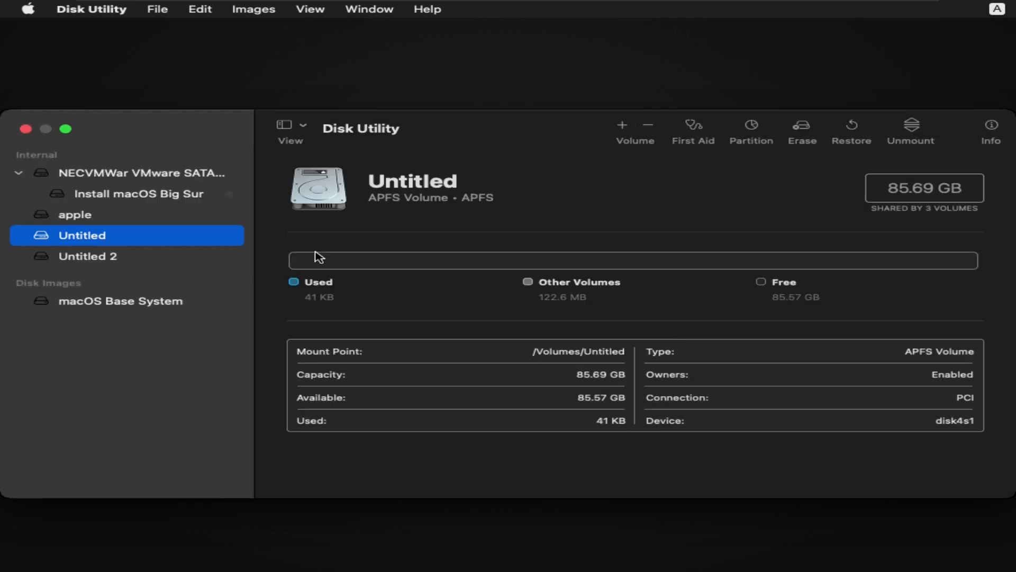
- Compare the details of the Untitled and Untitled 2 volumes and close Disk Utility
click(136, 176)
click(94, 254)
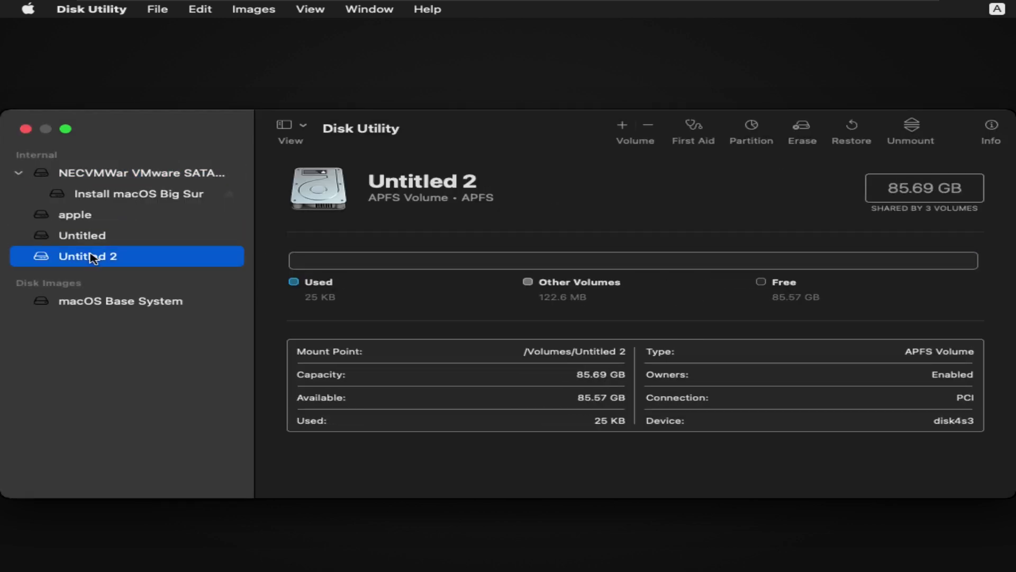
click(97, 242)
click(106, 257)
click(106, 241)
click(111, 258)
click(26, 129)
- Start the macOS Big Sur installer and agree to the software license agreement
click(423, 203)
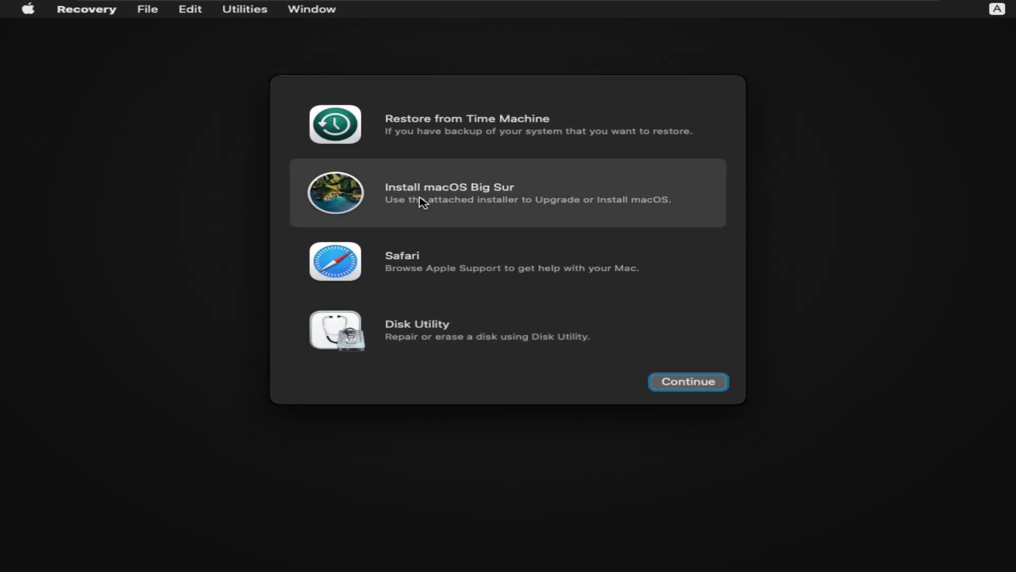
click(664, 382)
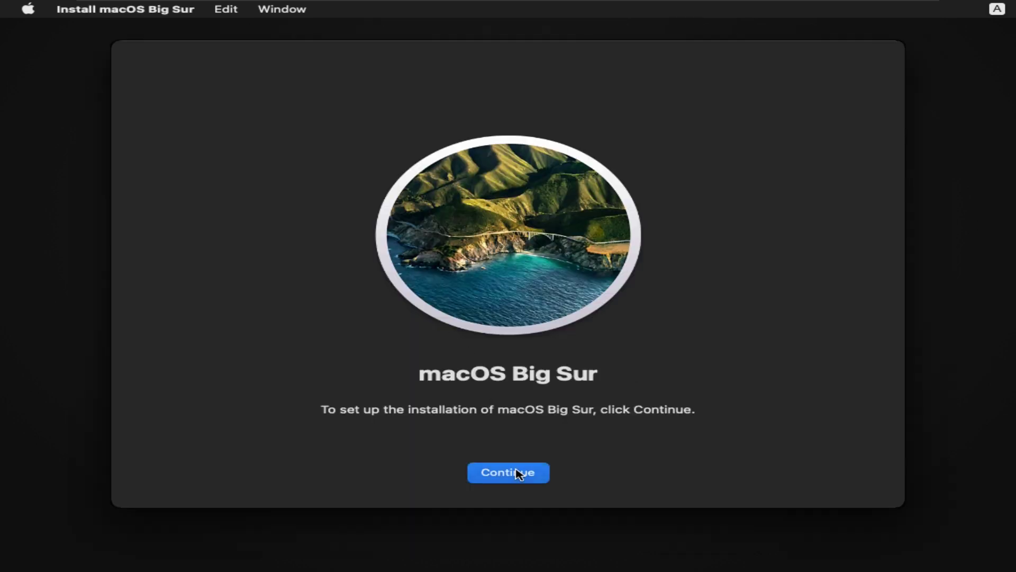
click(519, 472)
click(524, 472)
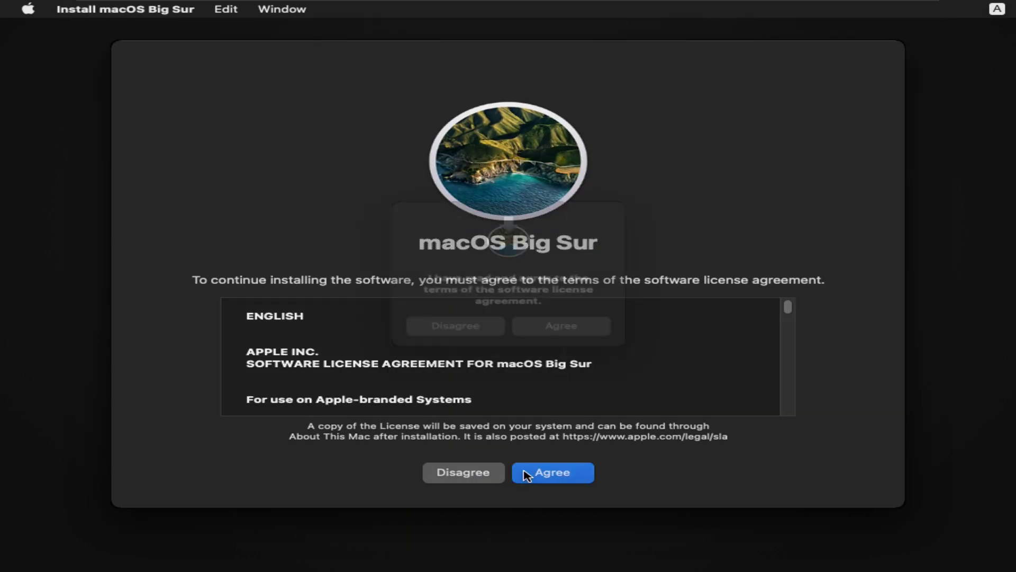
click(539, 339)
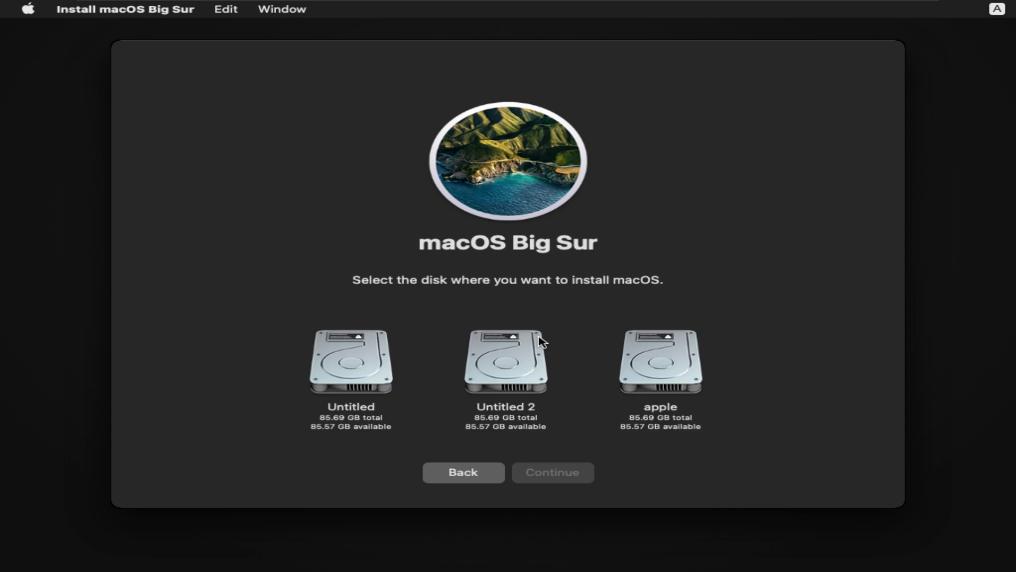
- Choose the disk "apple" as the destination and start installing macOS Big Sur on it
click(660, 391)
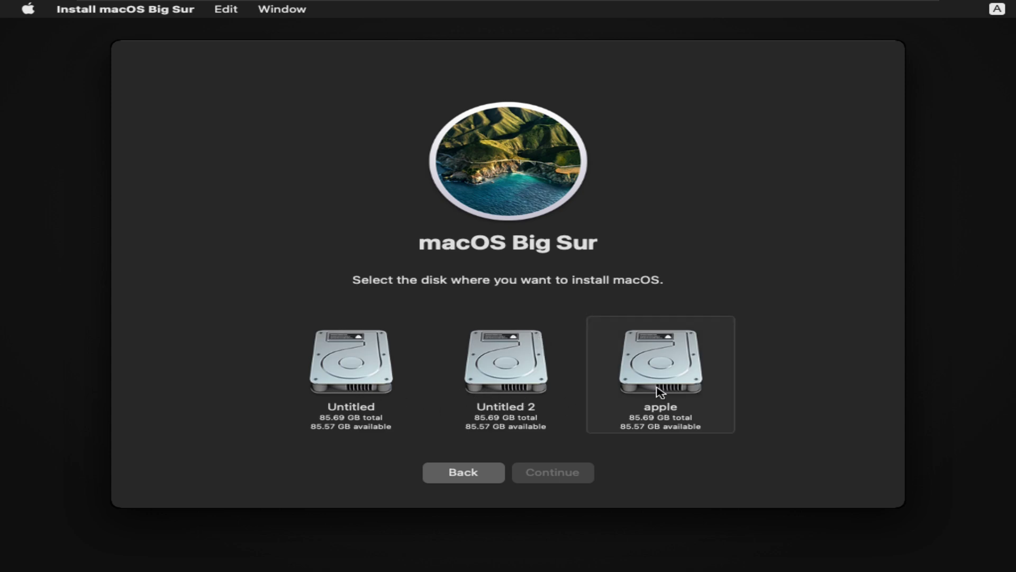
click(577, 472)
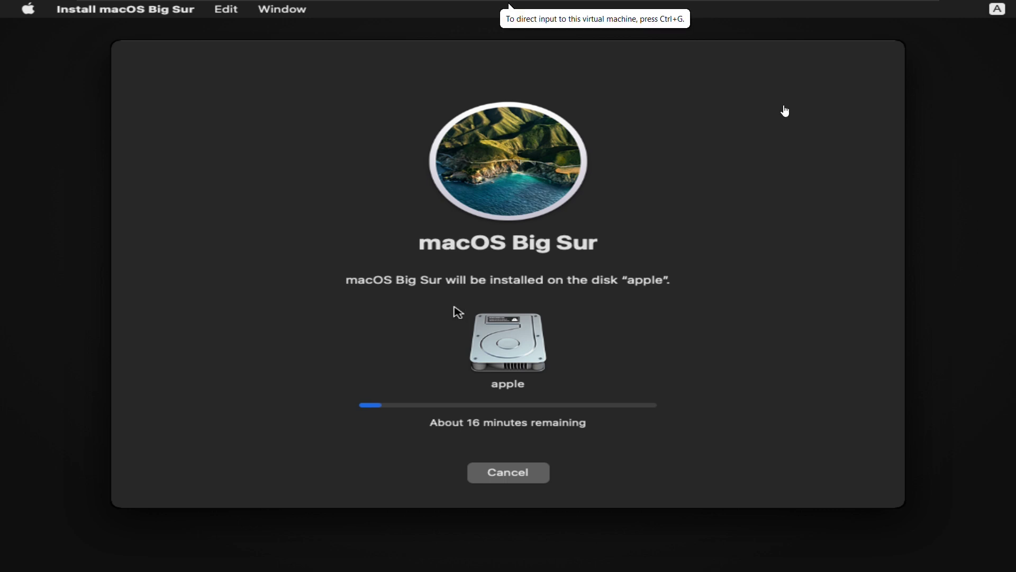
click(904, 11)
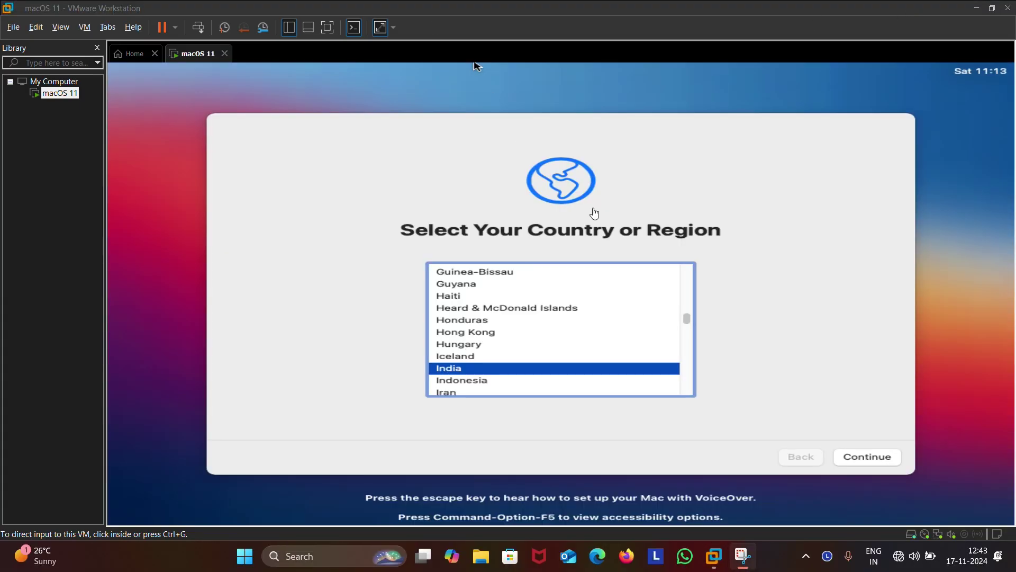
- Set up macOS with India as the region and the suggested languages, skipping accessibility and continuing past Data & Privacy
click(841, 397)
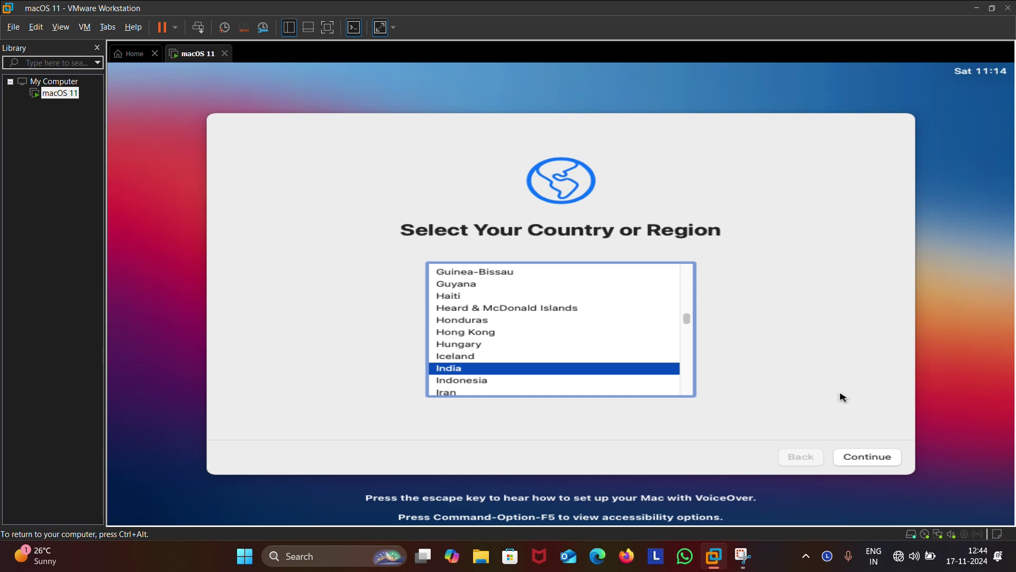
click(858, 462)
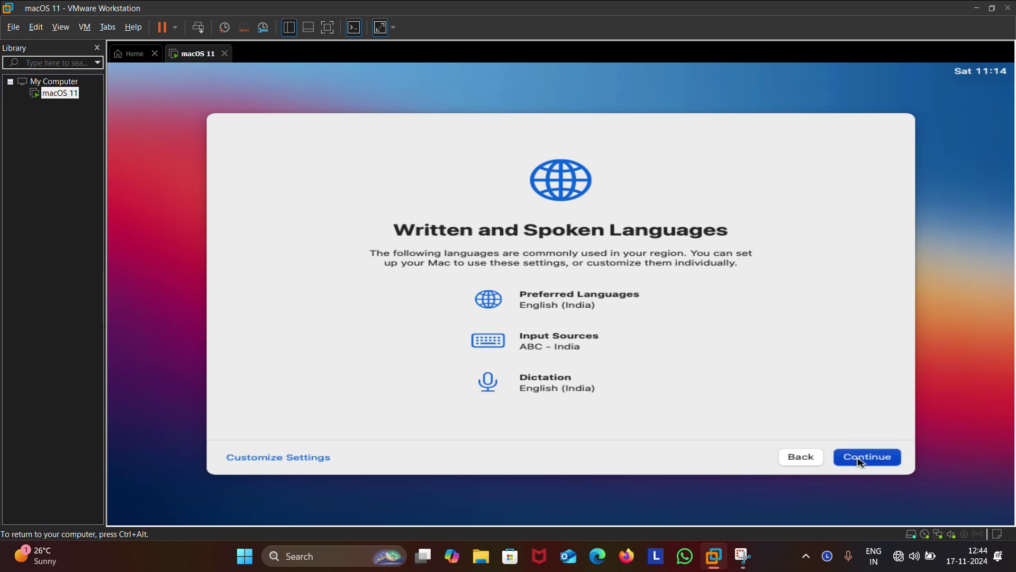
click(858, 462)
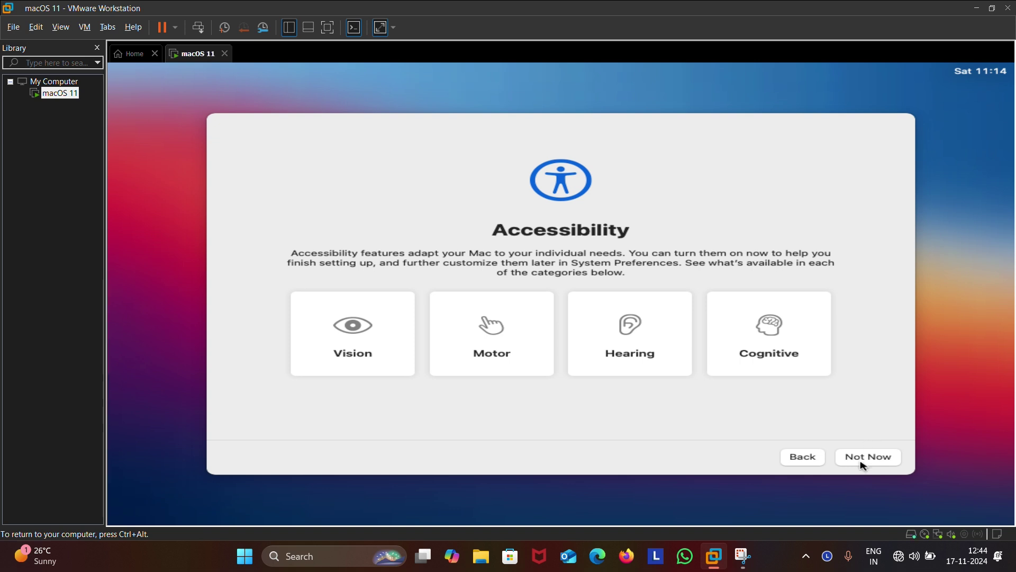
click(860, 463)
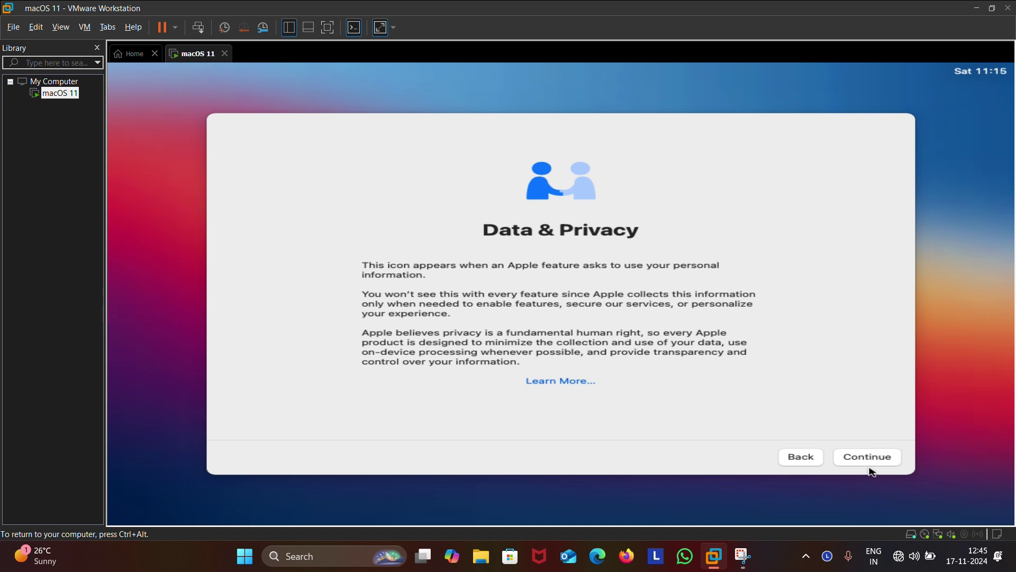
click(870, 463)
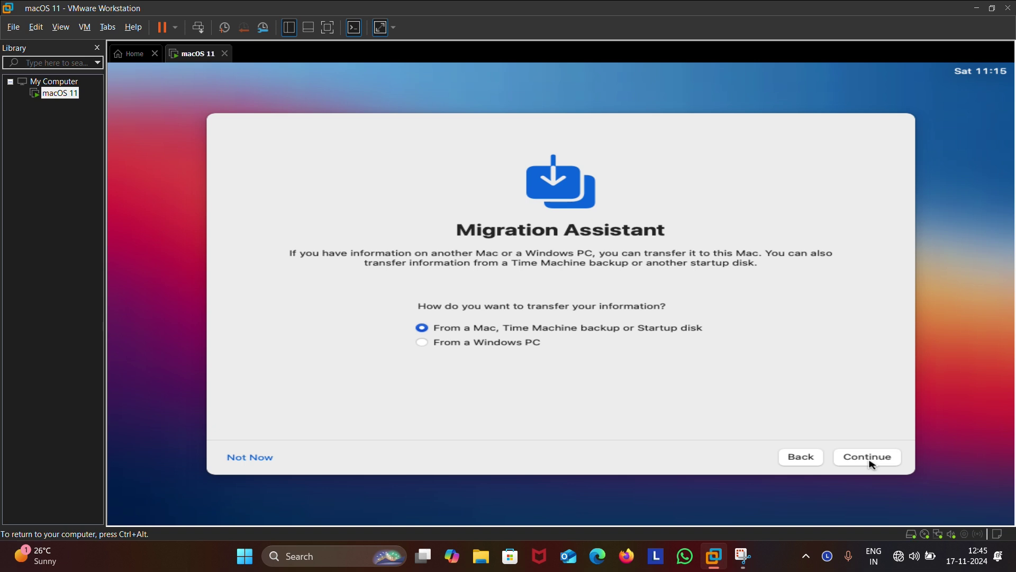
- Skip the information transfer and Apple ID sign-in, and agree to the macOS Software License Agreement
click(250, 457)
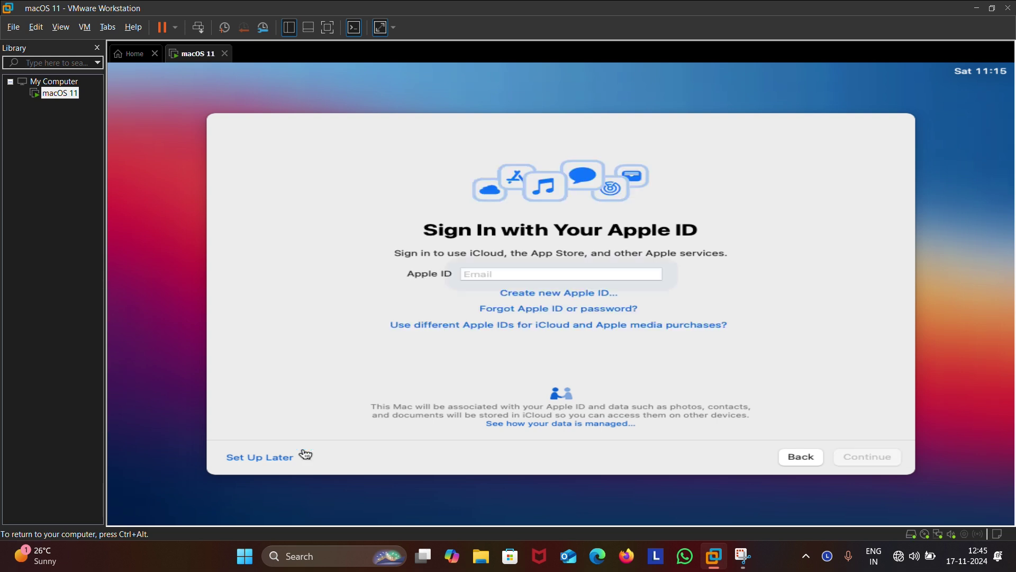
click(250, 458)
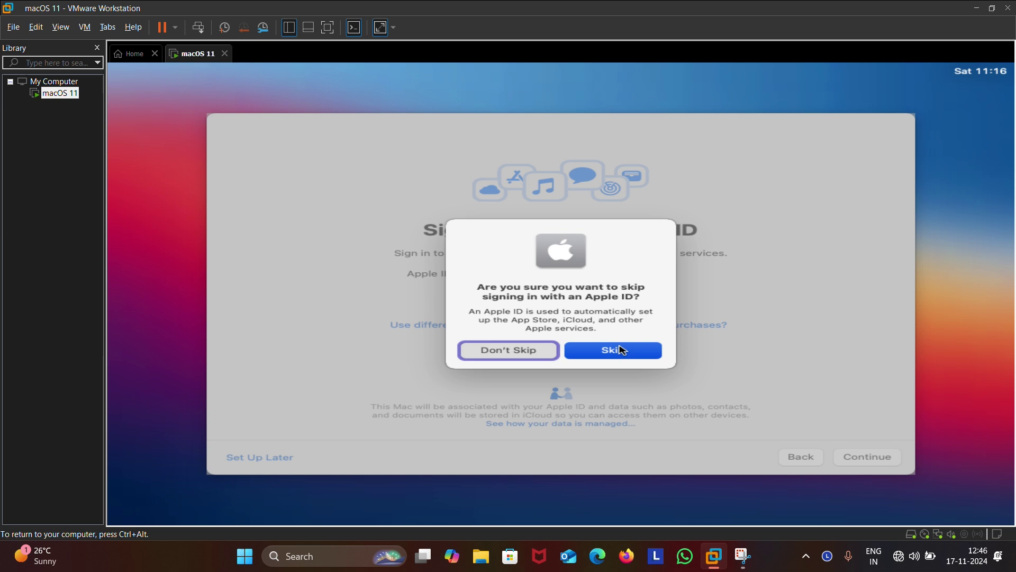
click(622, 350)
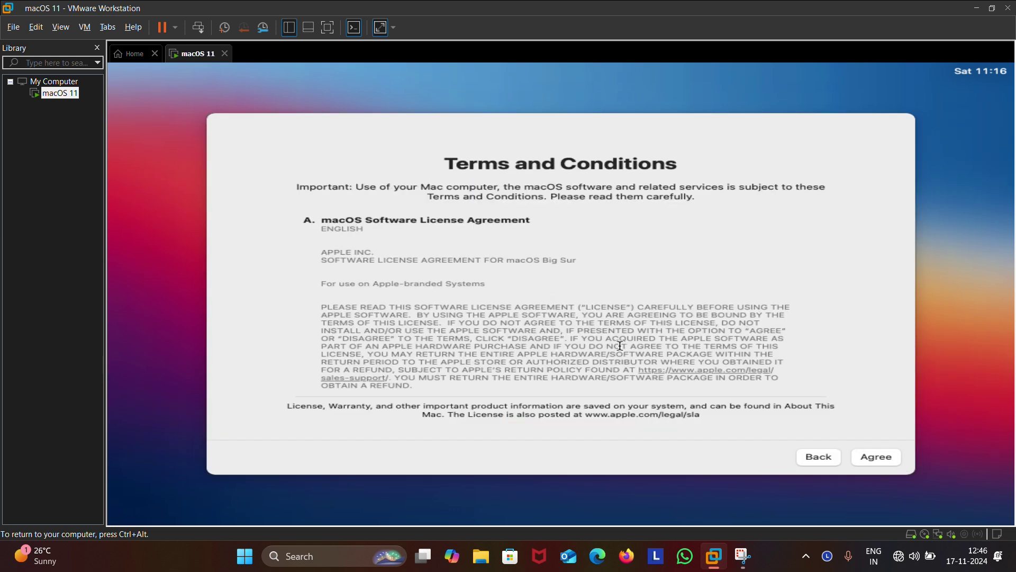
click(875, 458)
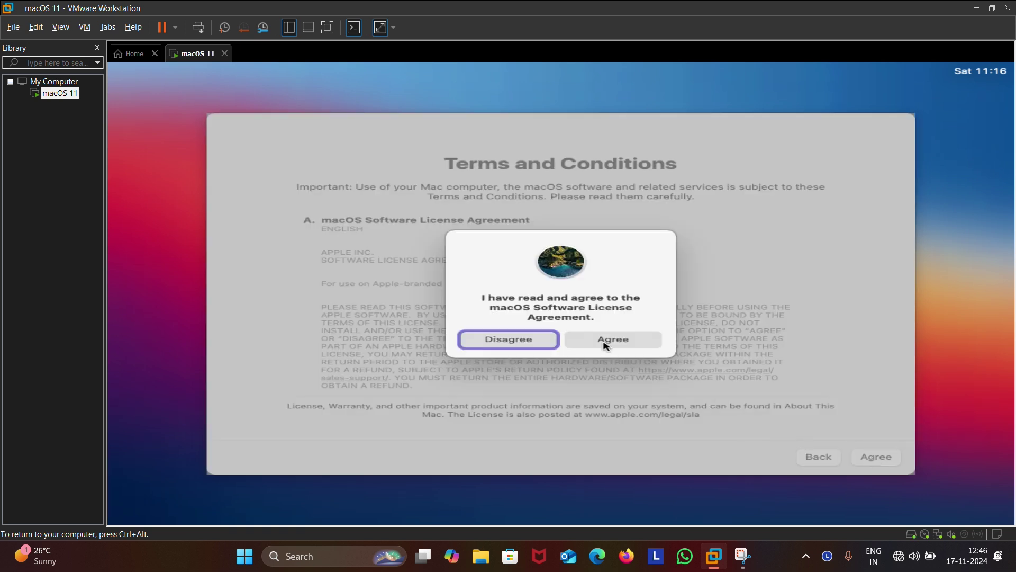
click(608, 341)
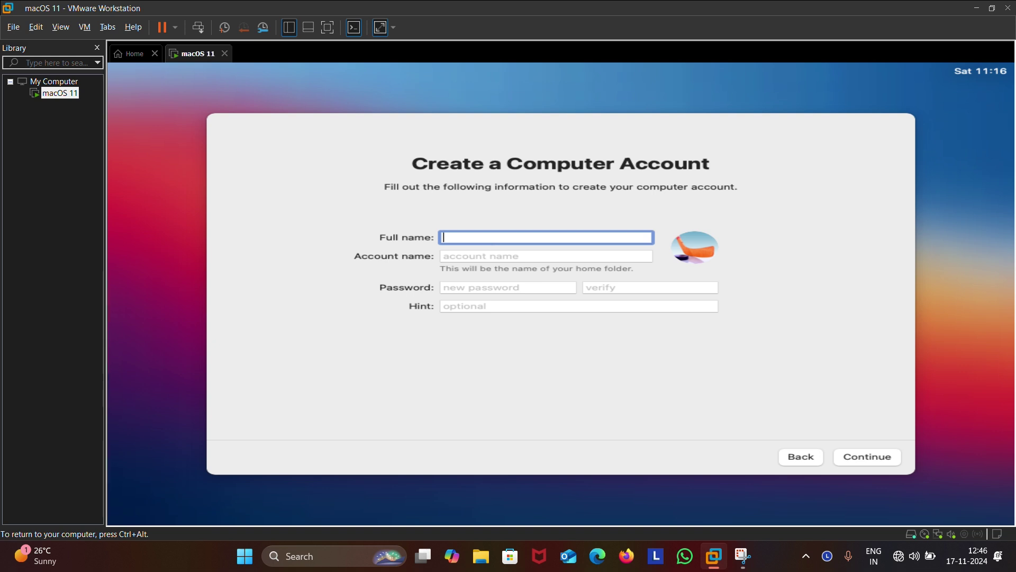
- Create the computer account with the user's full name, the suggested account name and a verified password, leaving the hint empty
text(tanmay)
key(Tab)
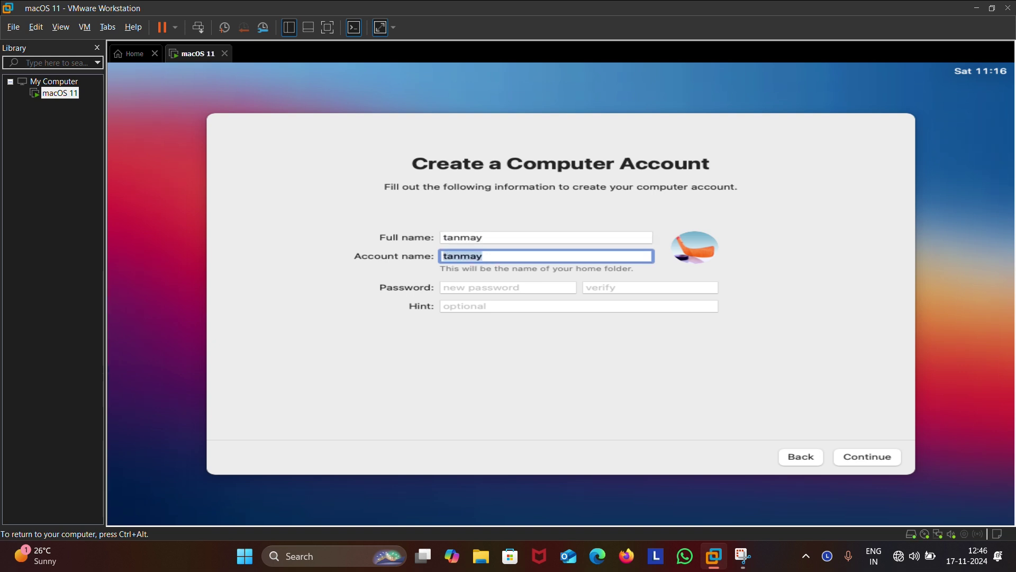
key(Tab)
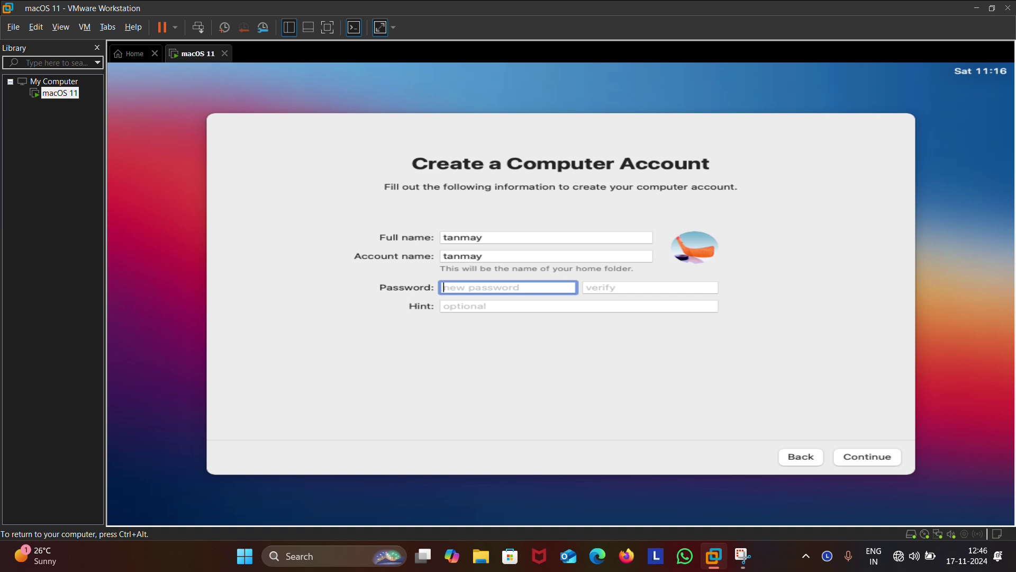
text(••••)
key(Tab)
text(•••)
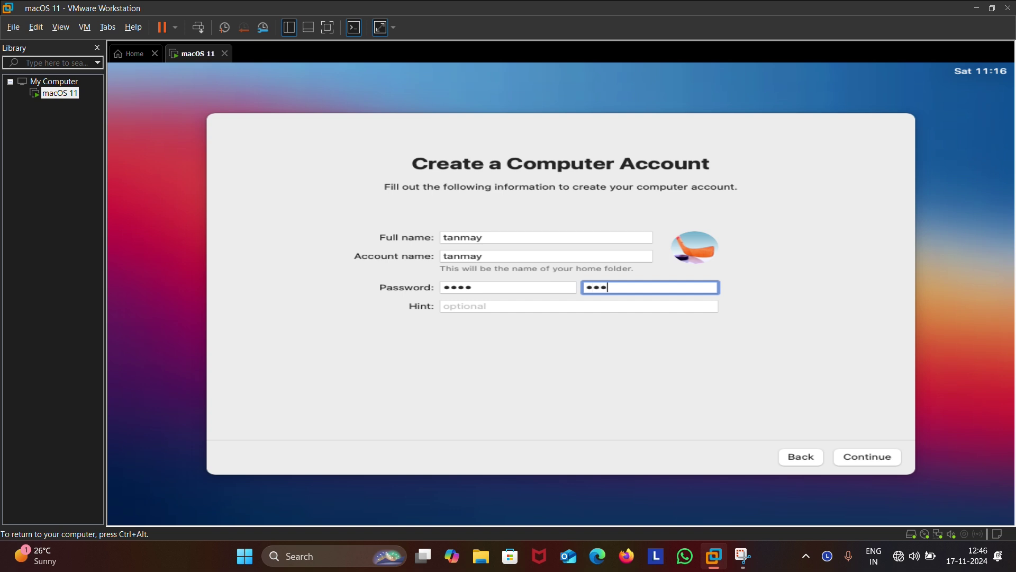
text(•)
click(865, 453)
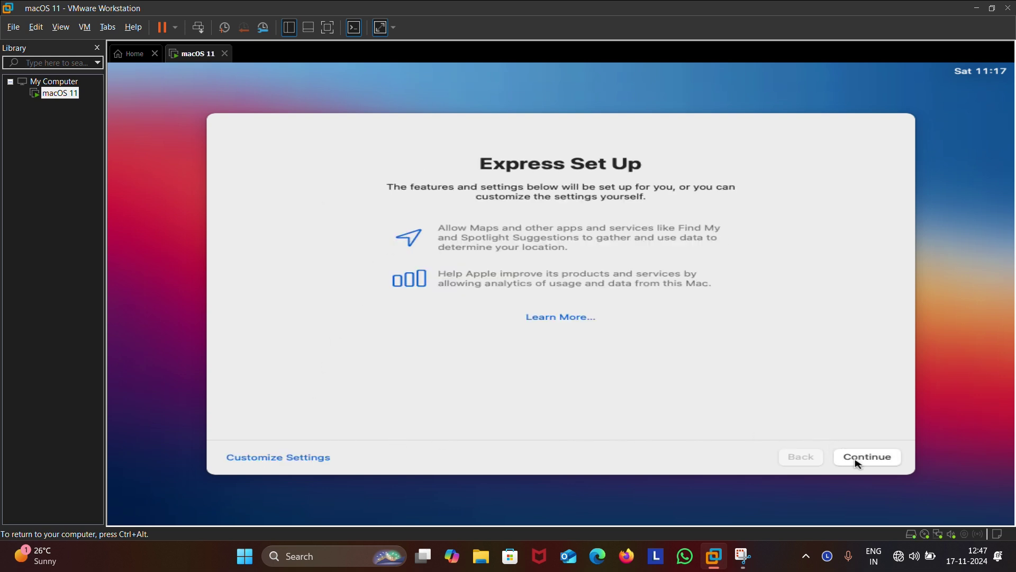
- Accept the Express Set Up settings, continue without sharing crash data with app developers, and postpone Screen Time setup
click(858, 463)
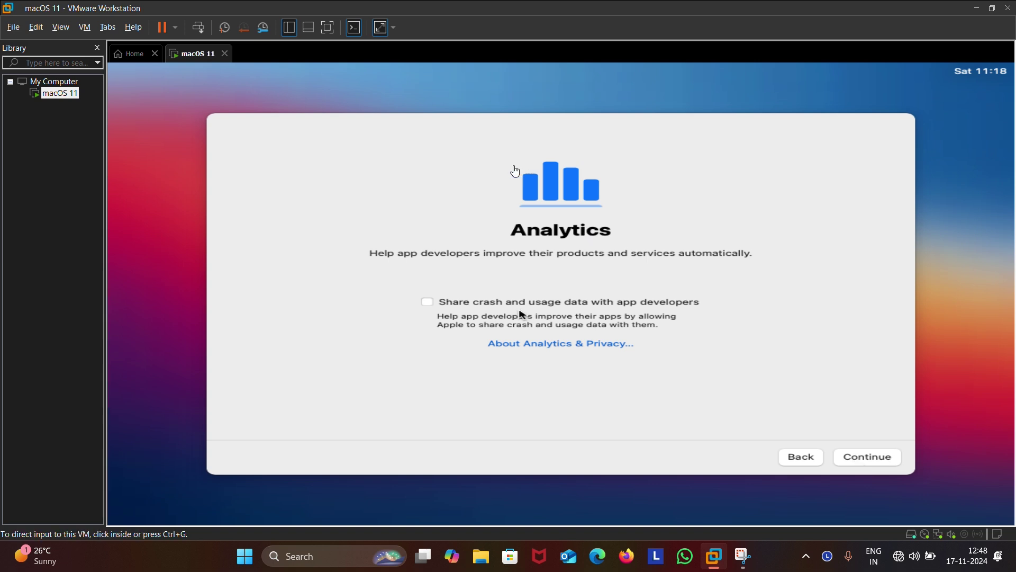
click(863, 463)
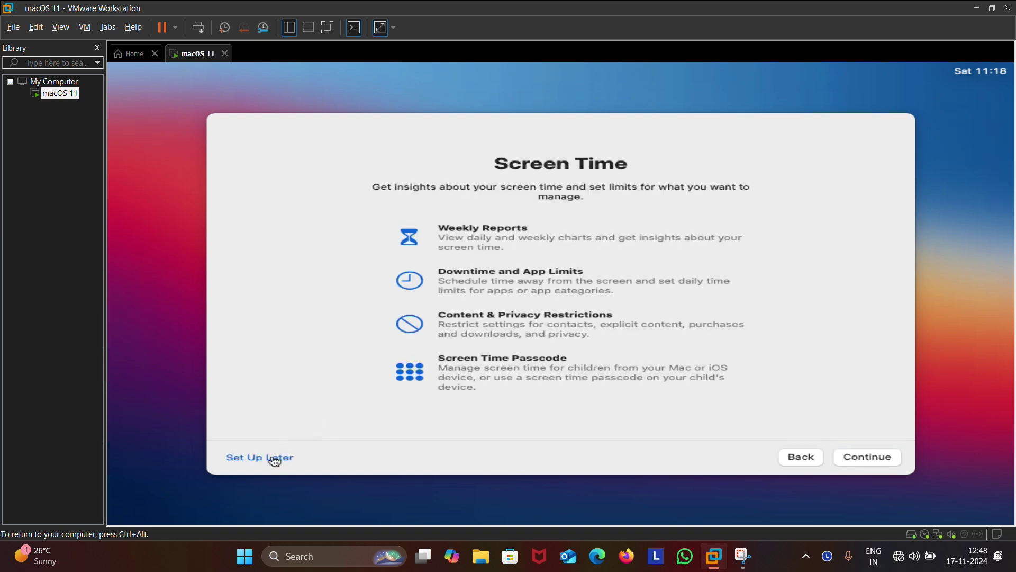
click(275, 458)
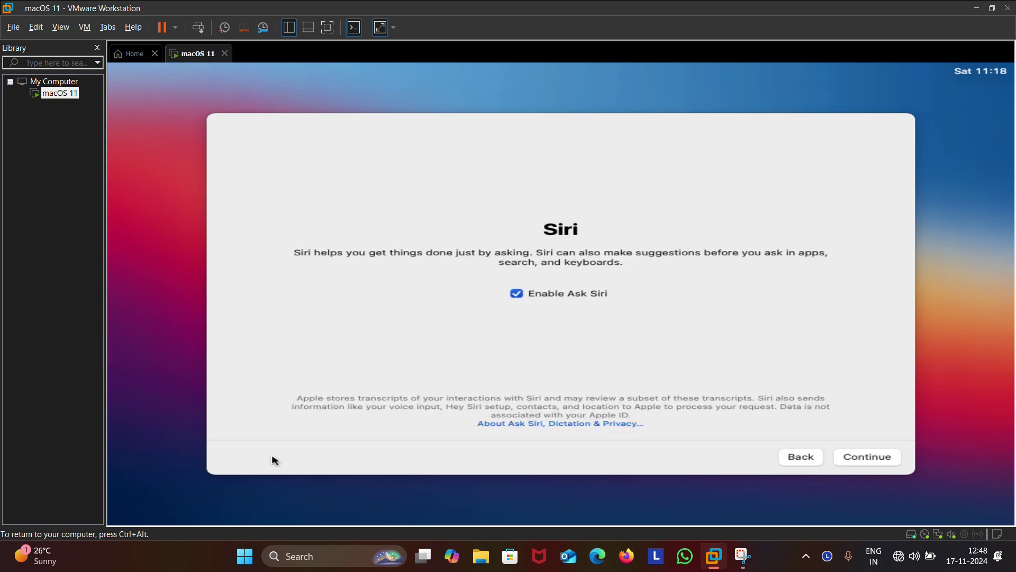
- Turn off Ask Siri and continue with the Light appearance
click(517, 295)
click(881, 458)
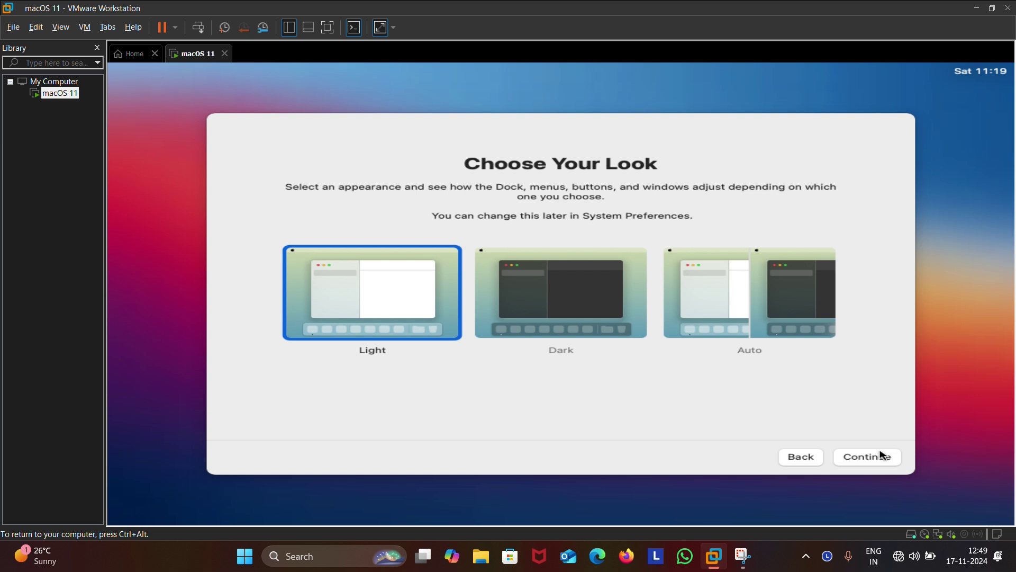
click(880, 462)
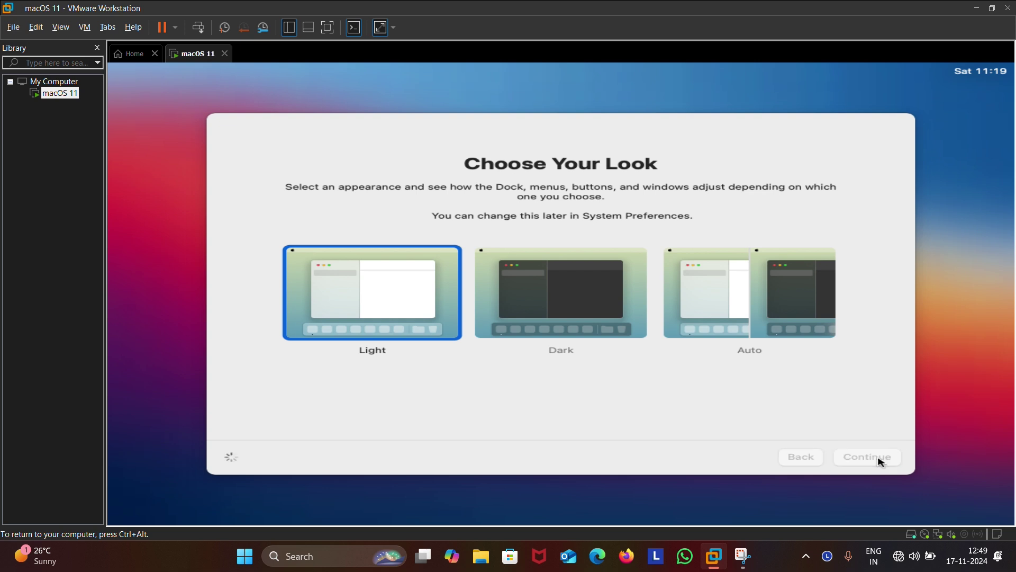